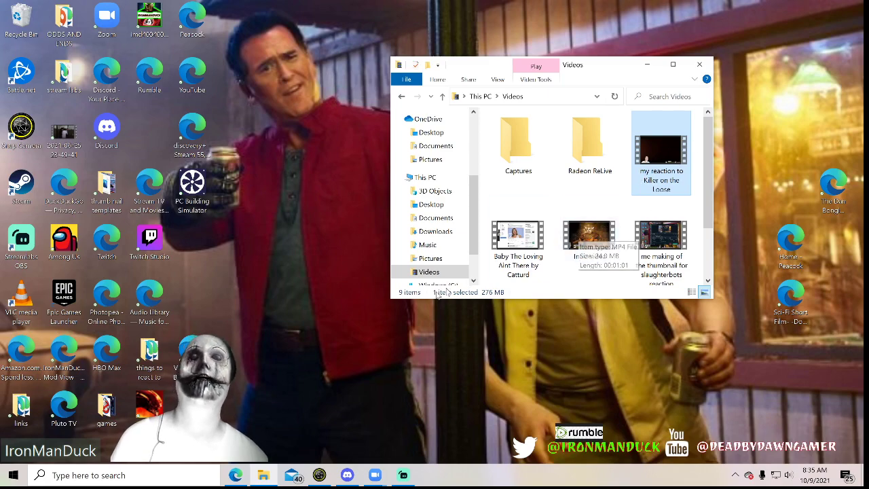
View the pumpkin-headed scarecrow frame at about 0:54 in the video "my reaction to Killer on the Loose" and close the player
double_click(672, 167)
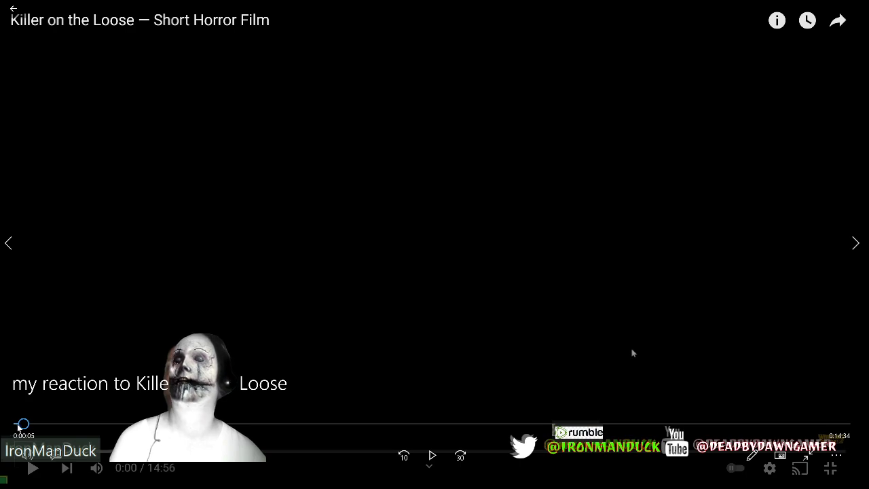
drag(18, 425, 72, 436)
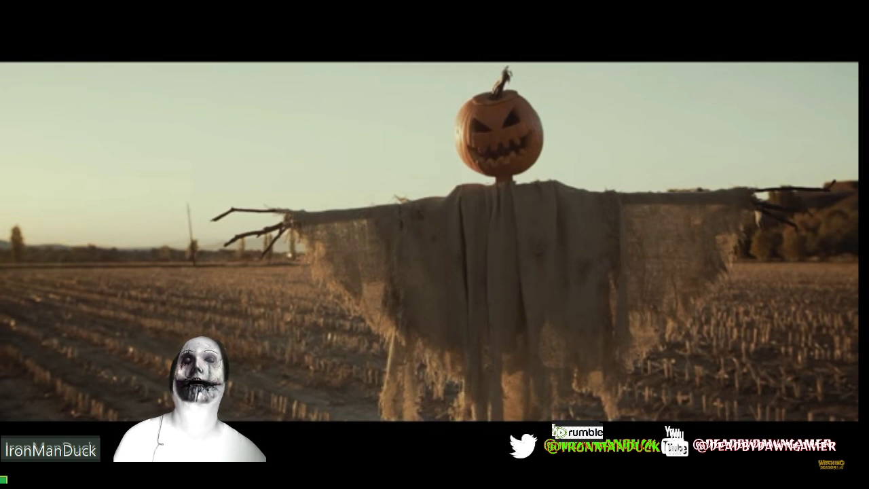
mouse_move(826, 348)
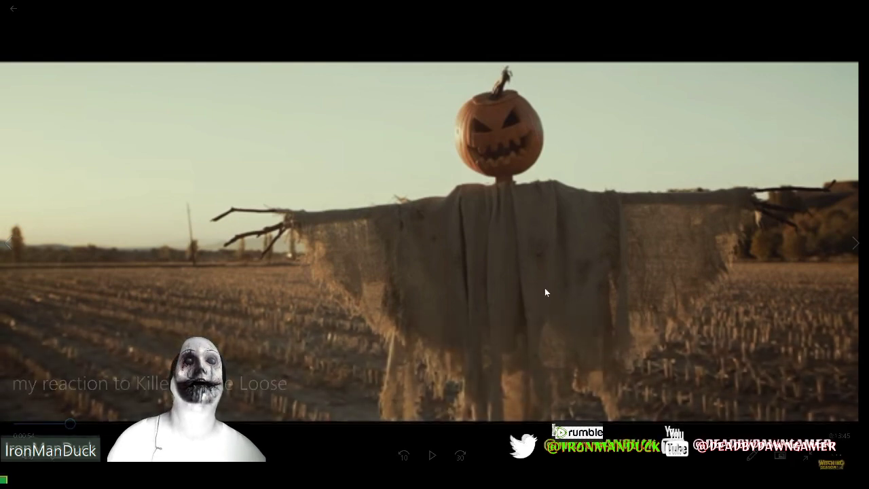
click(807, 457)
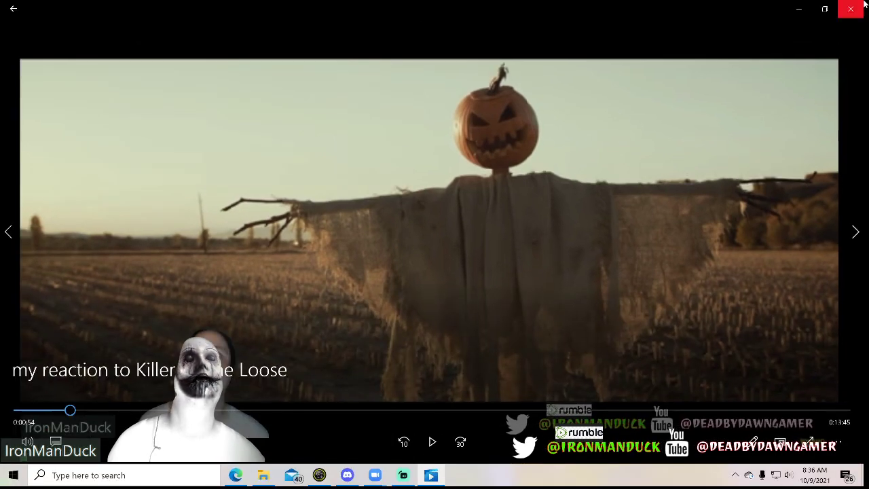
click(849, 10)
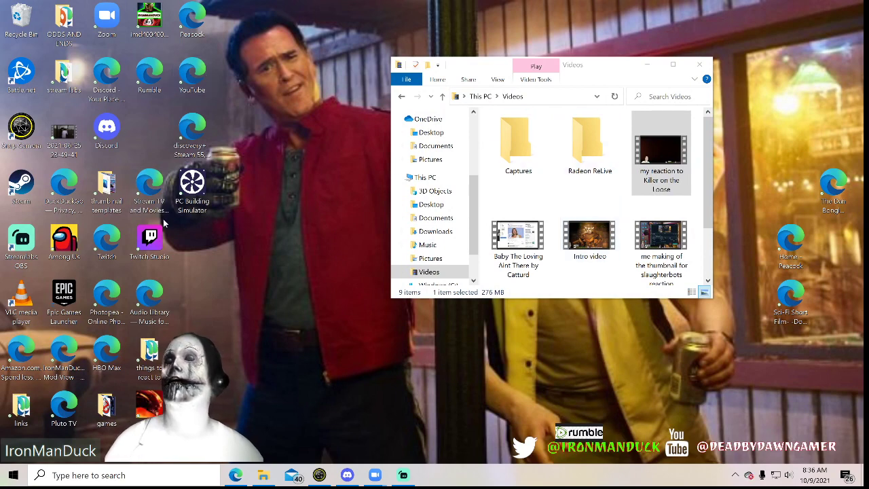
Open the Photopea online photo editor from the desktop and place it in its own maximized browser window
double_click(114, 311)
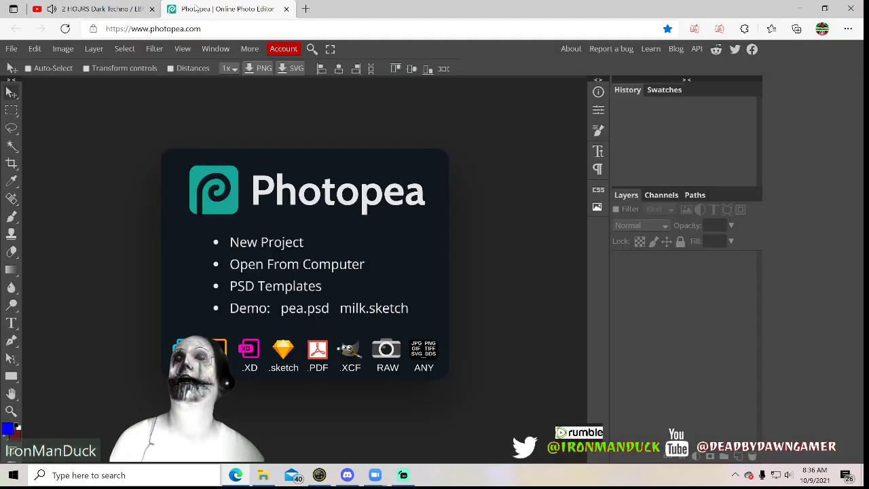
drag(189, 9, 331, 100)
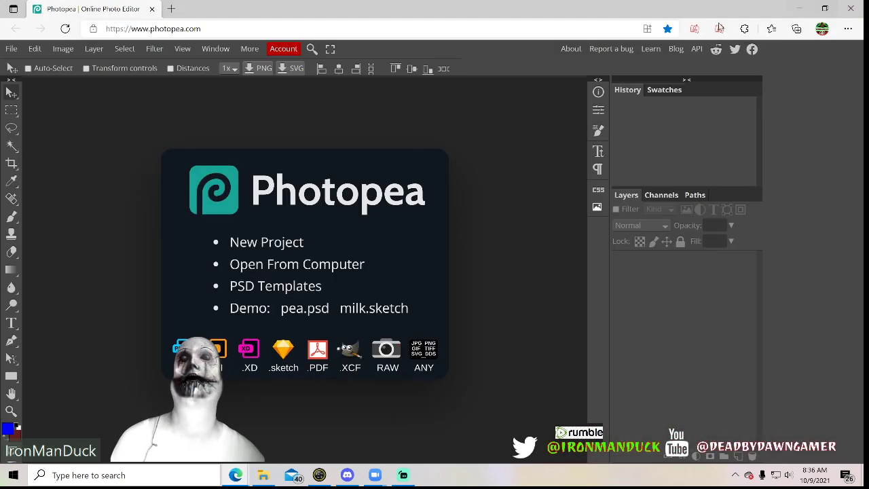
click(824, 9)
click(800, 8)
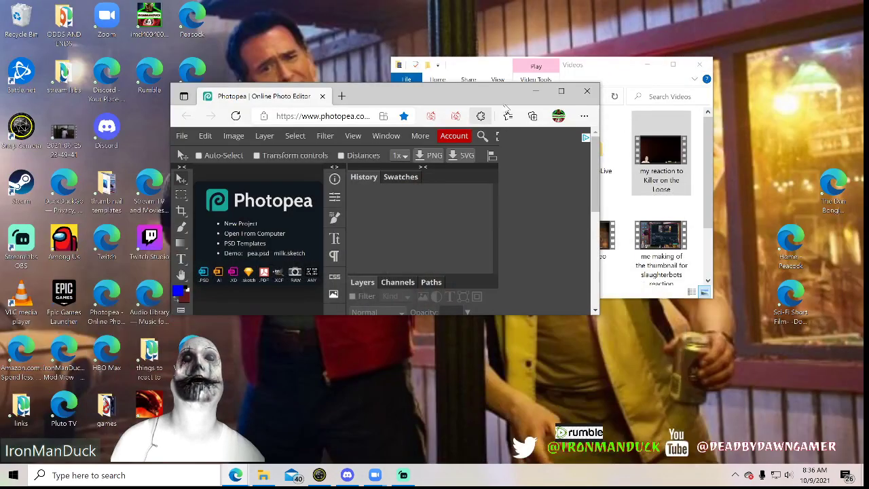
click(561, 91)
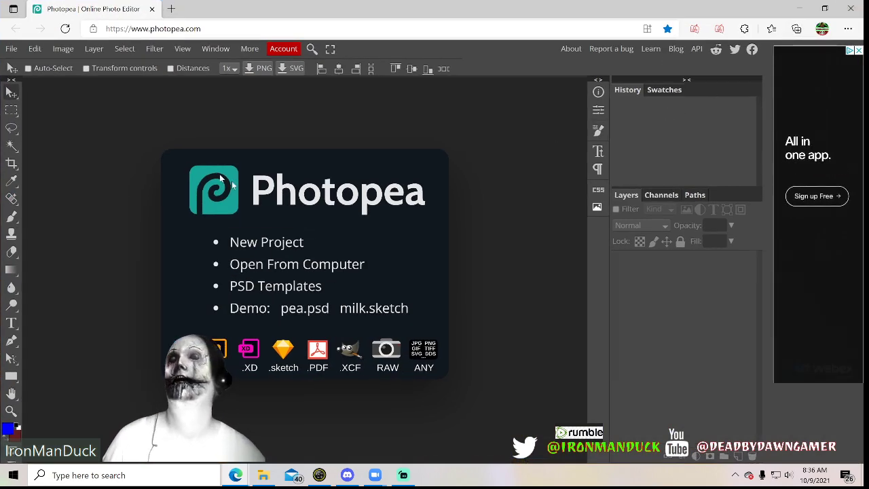
Open the image 2021-10-09 (2) from the Screenshots folder in Pictures
click(11, 50)
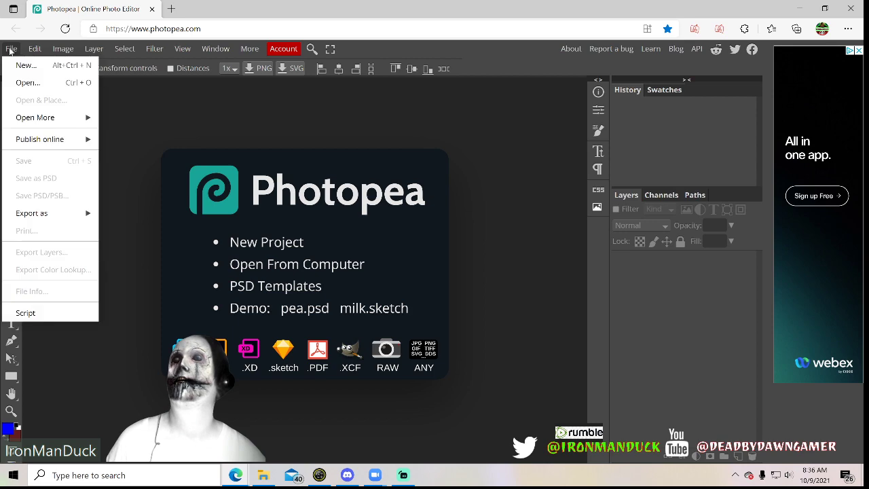
click(50, 83)
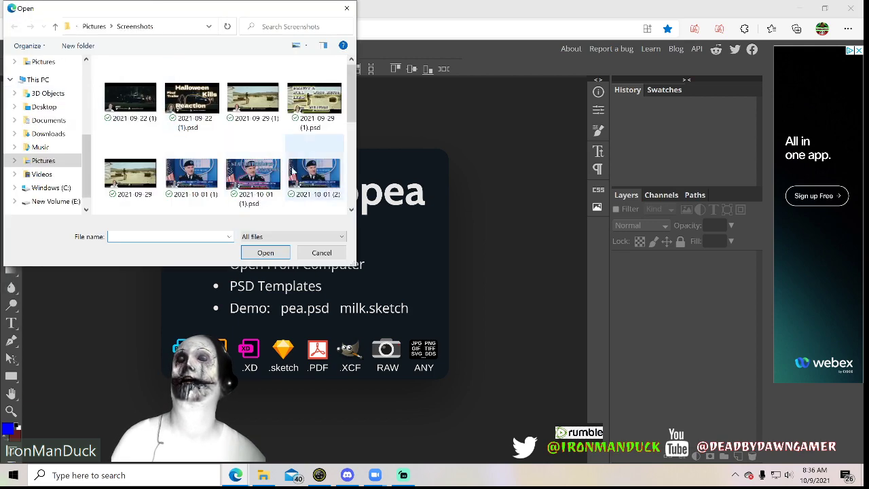
click(17, 162)
scroll(259, 149, down, 5)
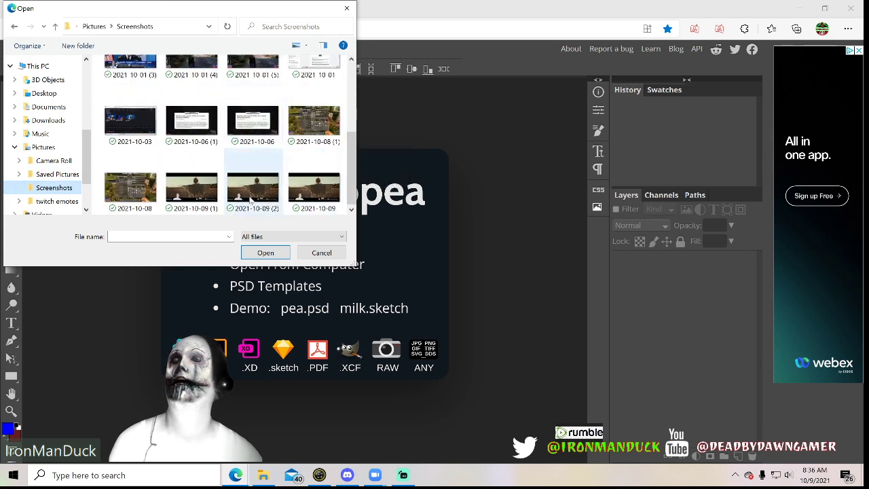
click(250, 197)
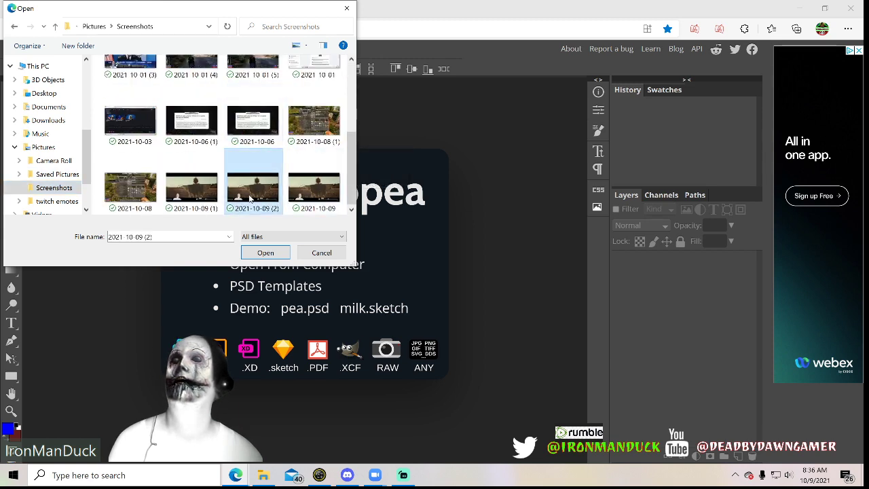
click(266, 252)
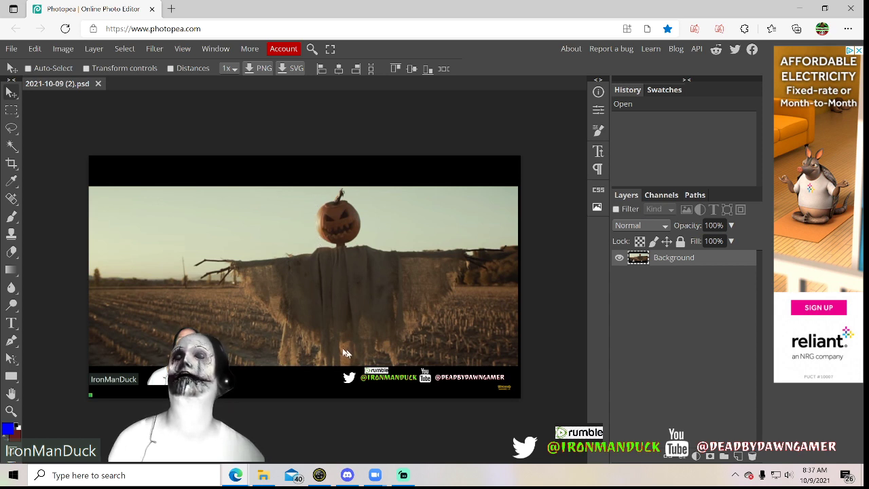
click(12, 129)
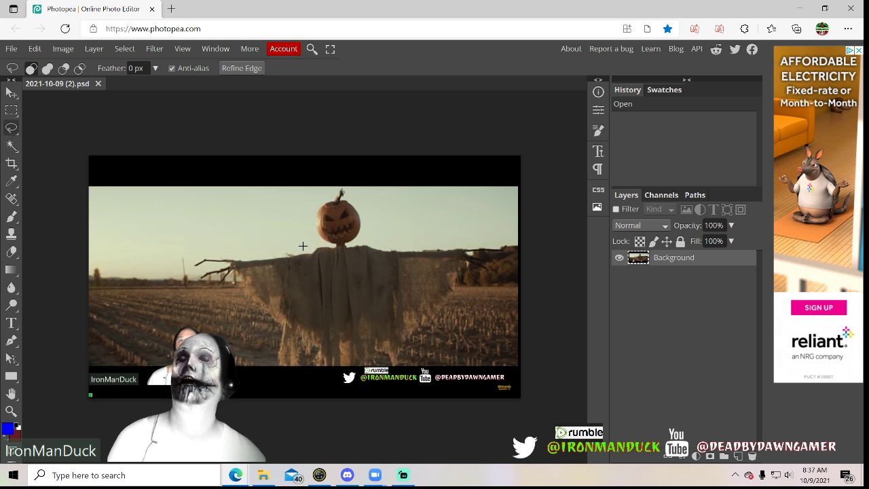
drag(314, 248, 305, 246)
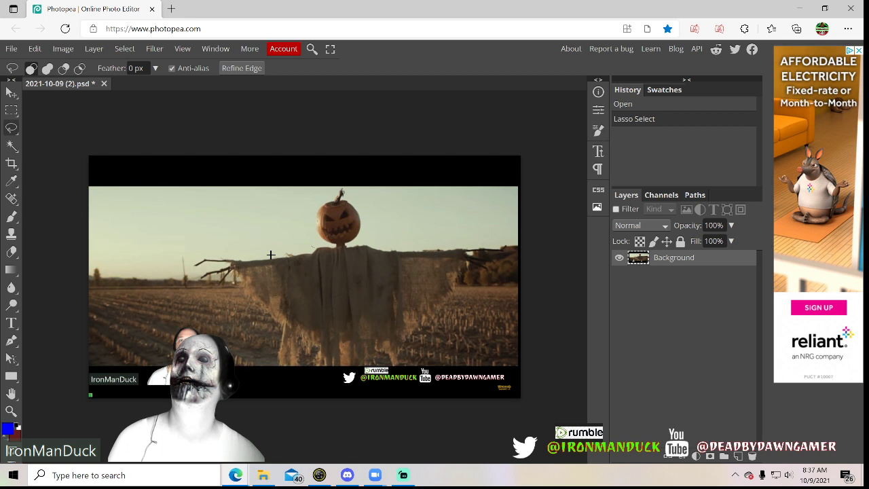
drag(270, 254, 251, 255)
click(237, 257)
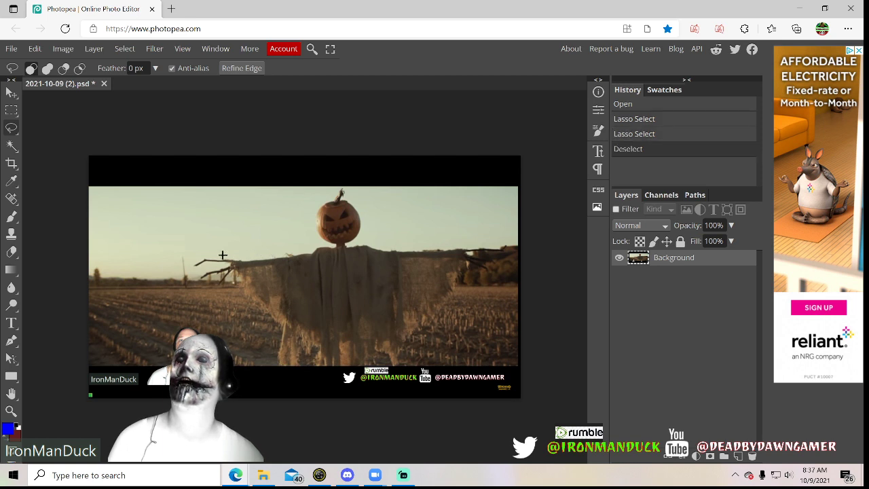
click(188, 265)
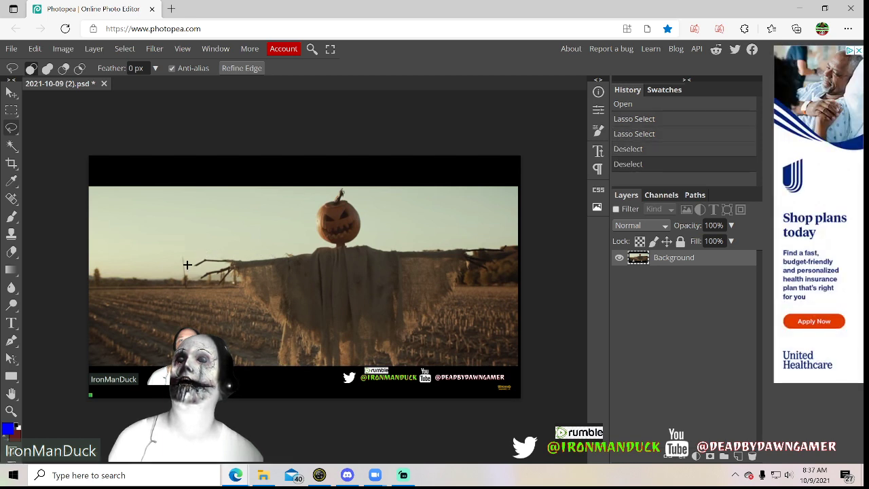
click(190, 268)
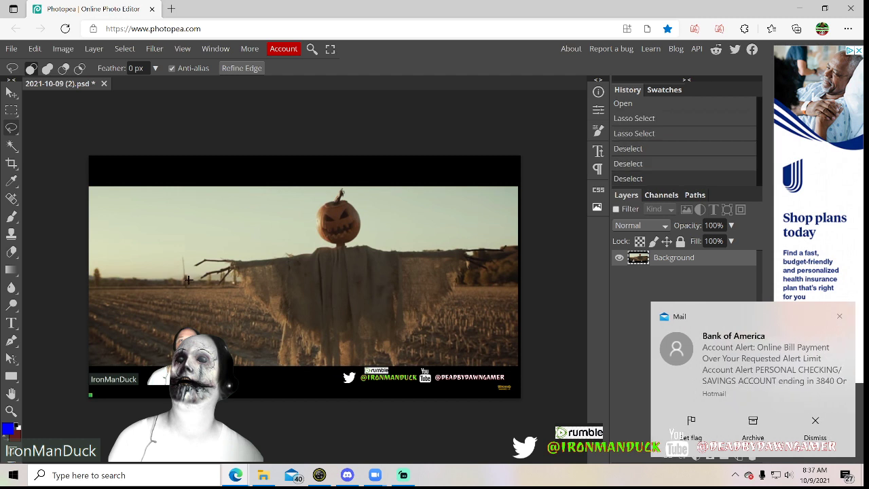
Select the pumpkin-headed scarecrow by tracing a closed outline around its head, arms and body with Polygonal Lasso Select
click(11, 131)
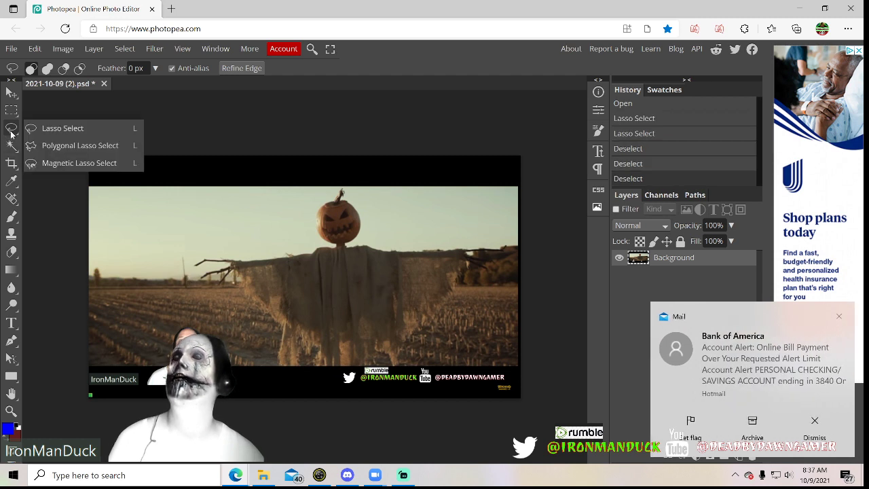
click(77, 146)
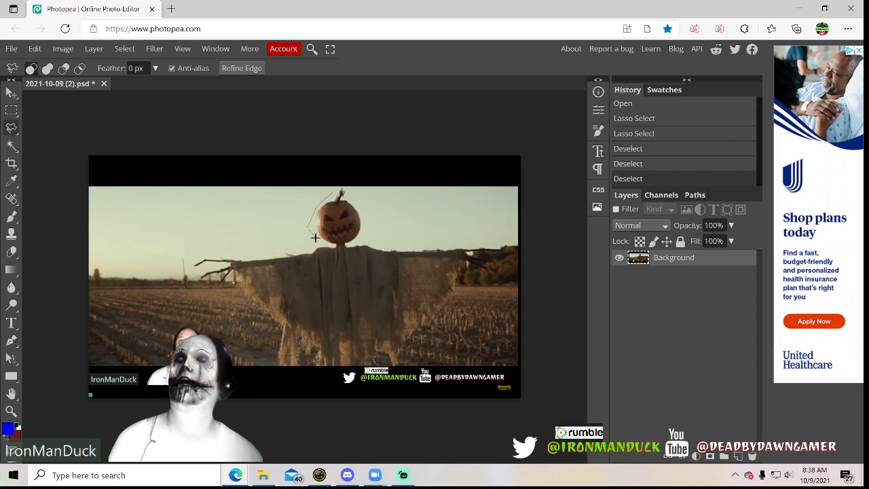
click(271, 252)
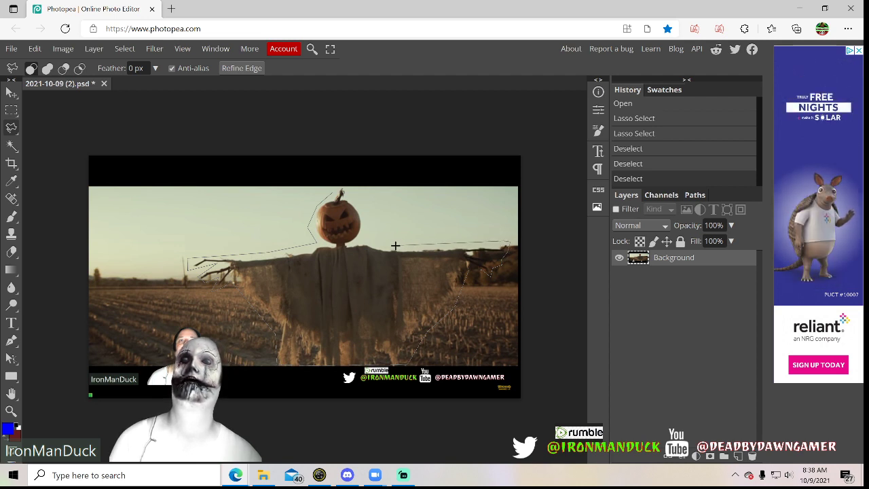
click(367, 239)
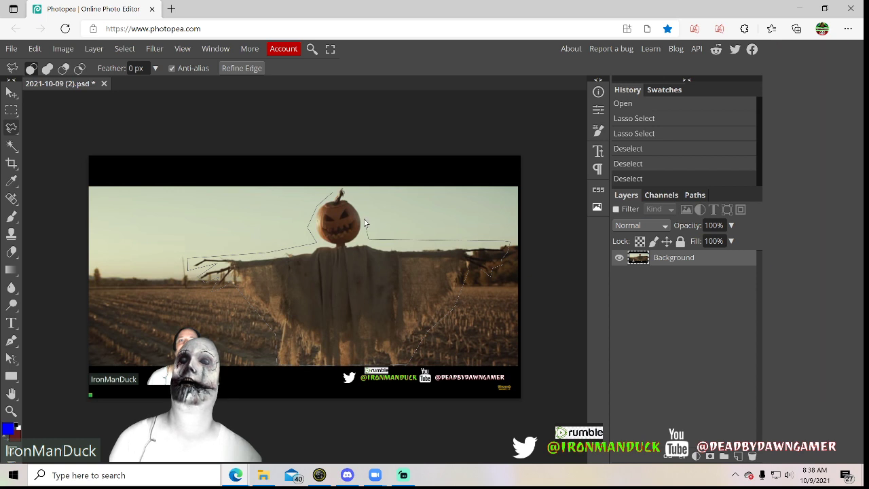
click(332, 193)
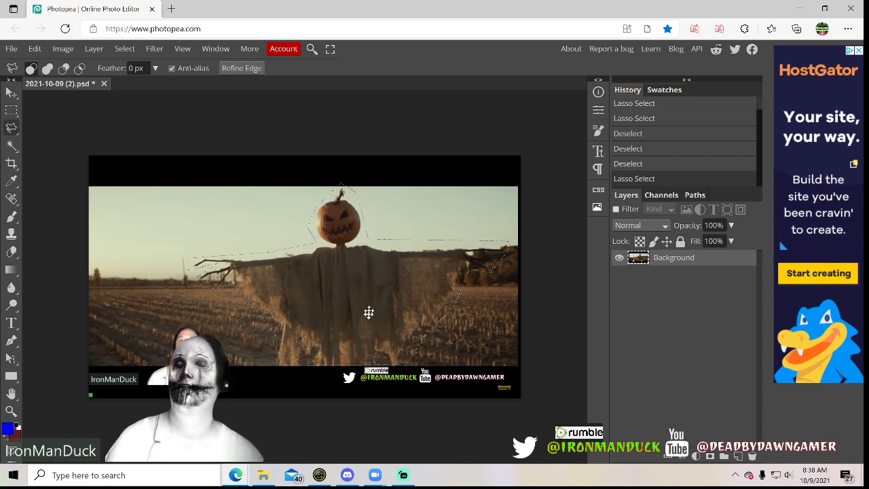
key(alt+Tab)
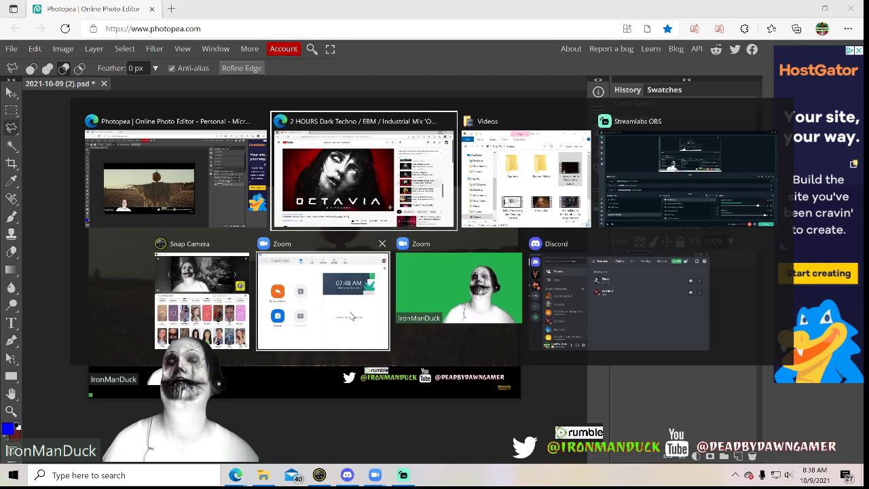
key(alt+Tab)
key(alt+Tab)
key(alt+Tab)
key(alt+Tab)
key(alt+Tab)
key(alt+Tab)
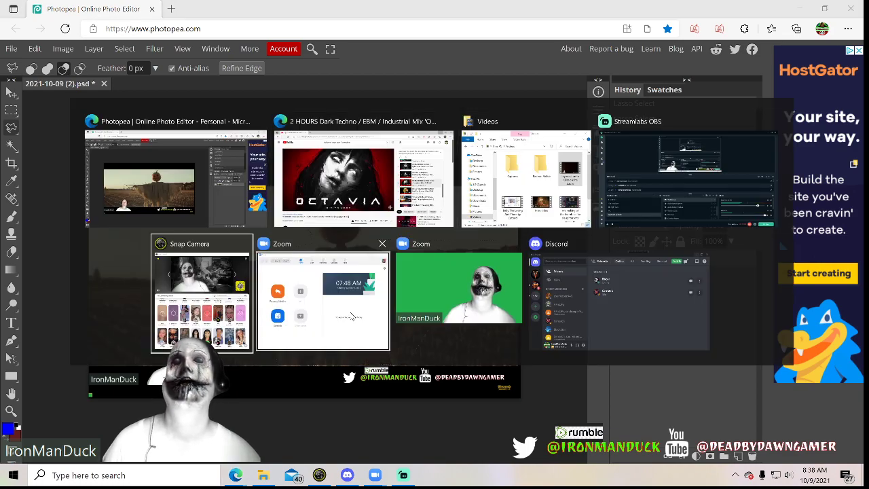
key(alt+Tab)
key(alt+Tab)
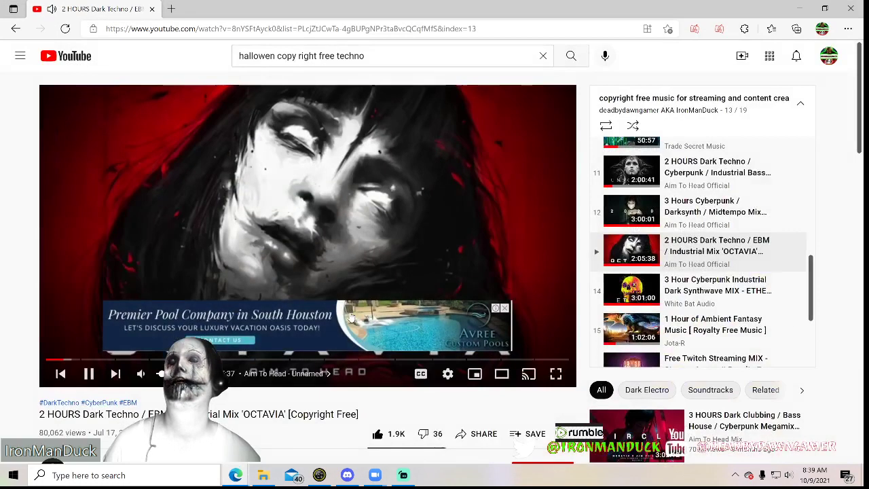
key(alt+Tab)
key(alt+Tab)
key(alt+Tab)
key(alt+Tab)
key(alt+Tab)
key(alt+Tab)
key(alt+Tab)
key(alt+Tab)
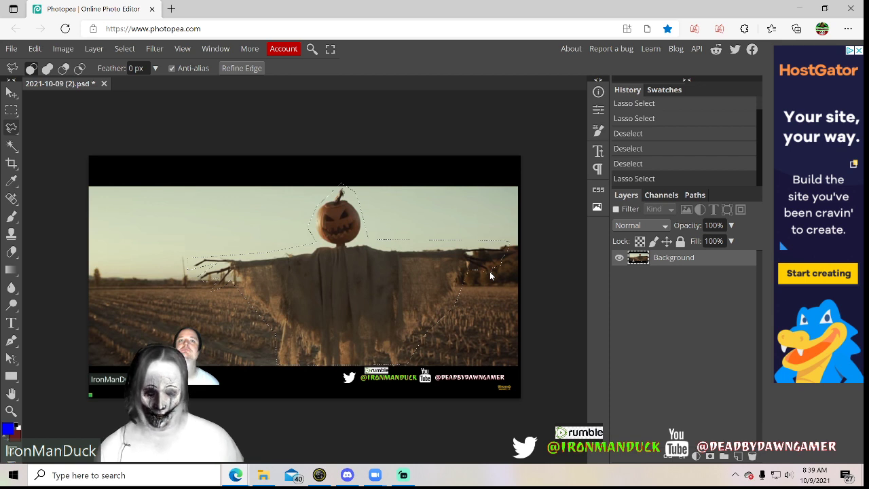
Copy the selected scarecrow onto a new layer and open that layer's blending options
key(ctrl+c)
key(ctrl+v)
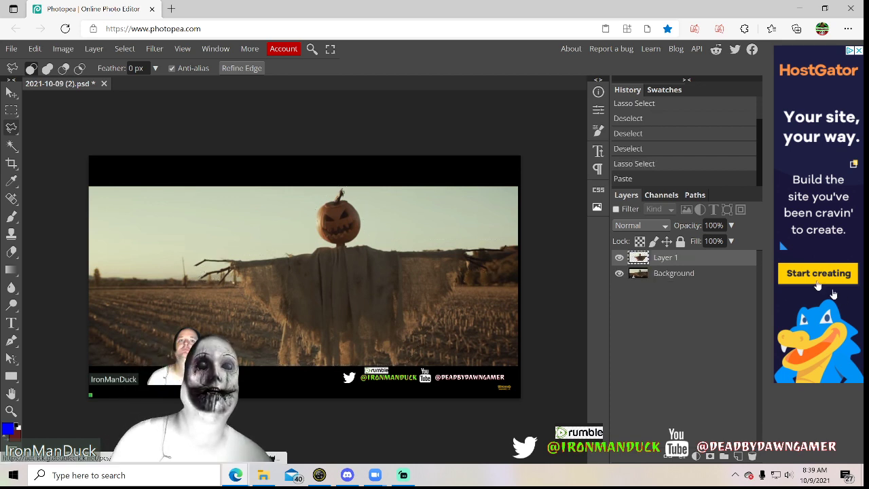
right_click(646, 258)
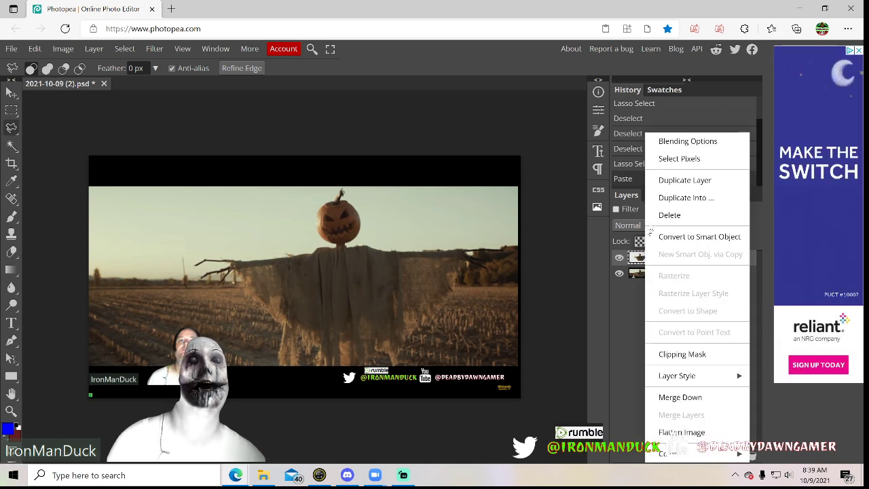
click(678, 142)
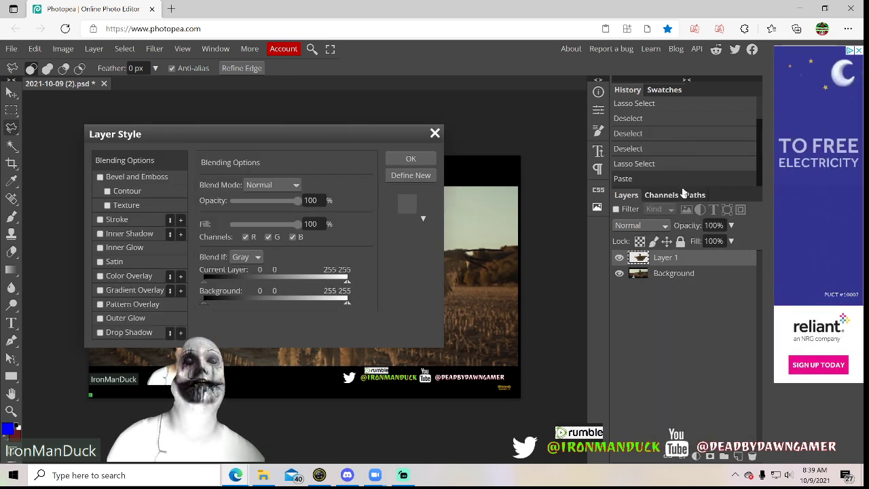
Add a white 10 px outside stroke to the scarecrow layer, keeping the picture unobstructed by the Layer Style dialog
click(100, 219)
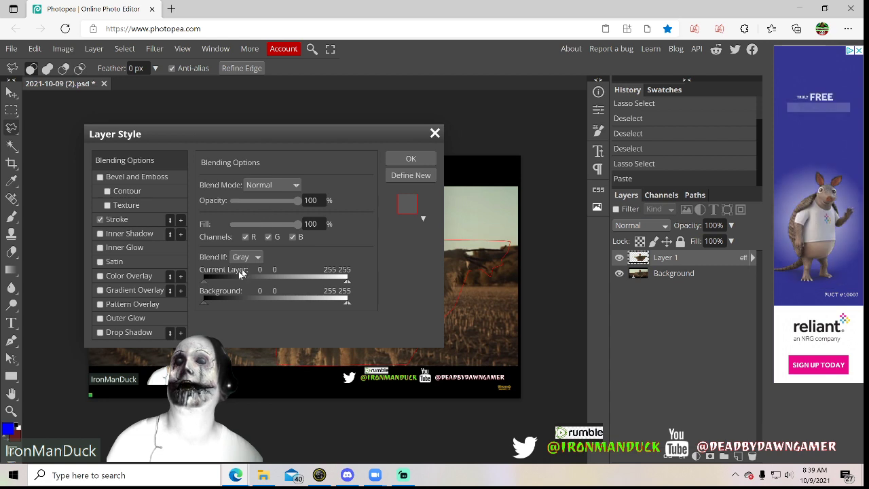
click(119, 219)
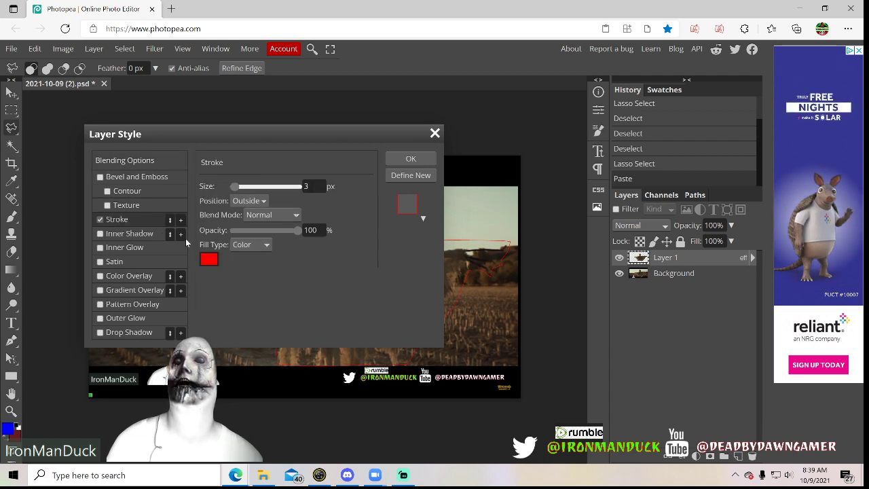
click(212, 267)
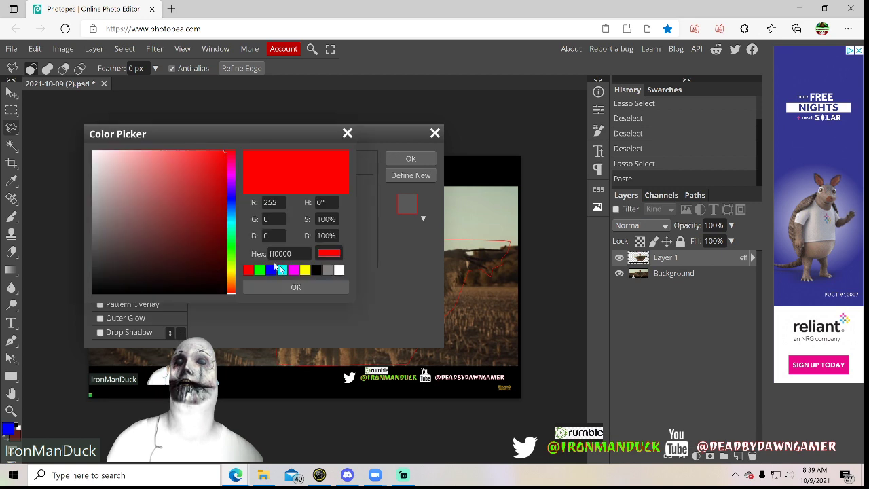
click(339, 270)
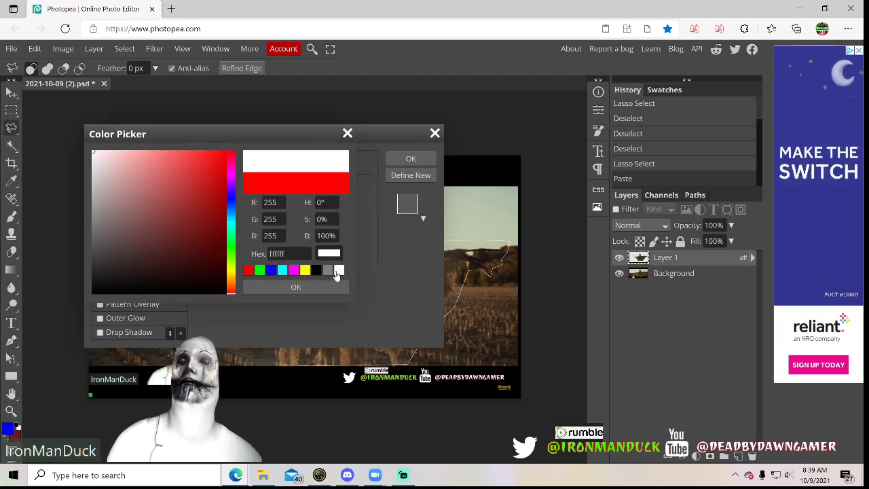
click(327, 287)
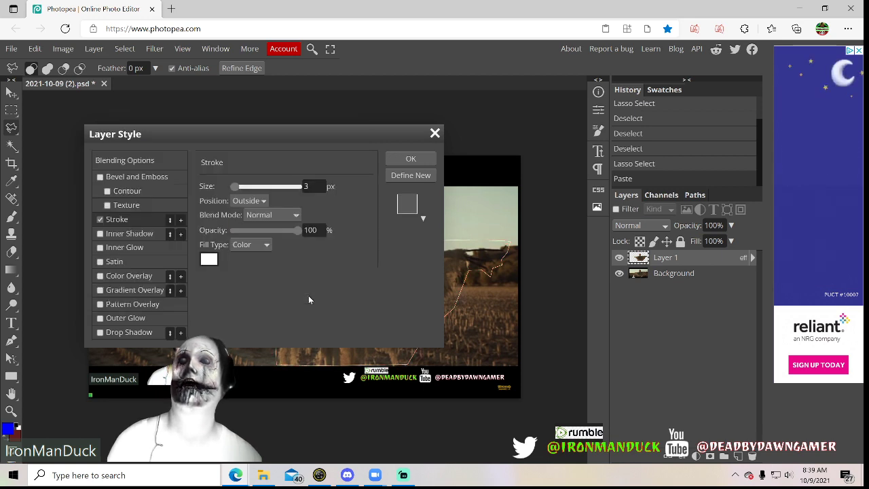
drag(341, 149, 763, 190)
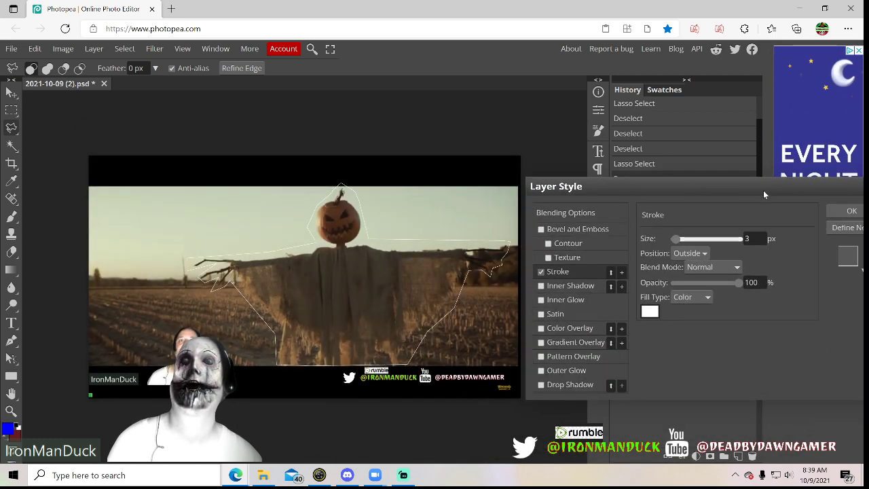
mouse_move(694, 242)
mouse_down()
mouse_move(729, 240)
mouse_move(677, 244)
mouse_up()
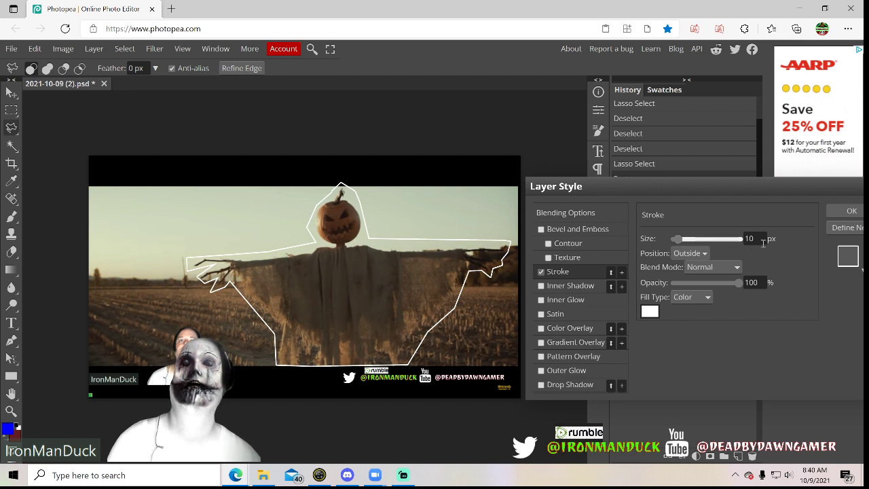
Add an Inner Glow to the scarecrow layer and set its colour to orange d27f17
click(541, 300)
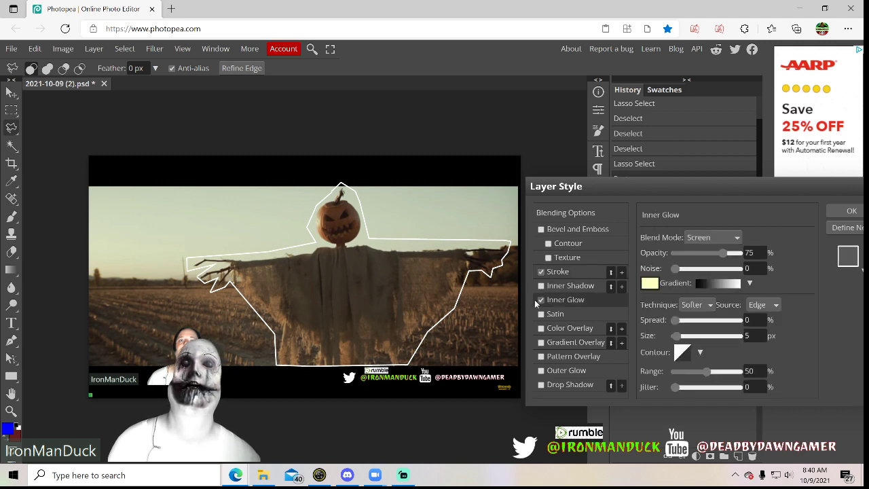
click(647, 285)
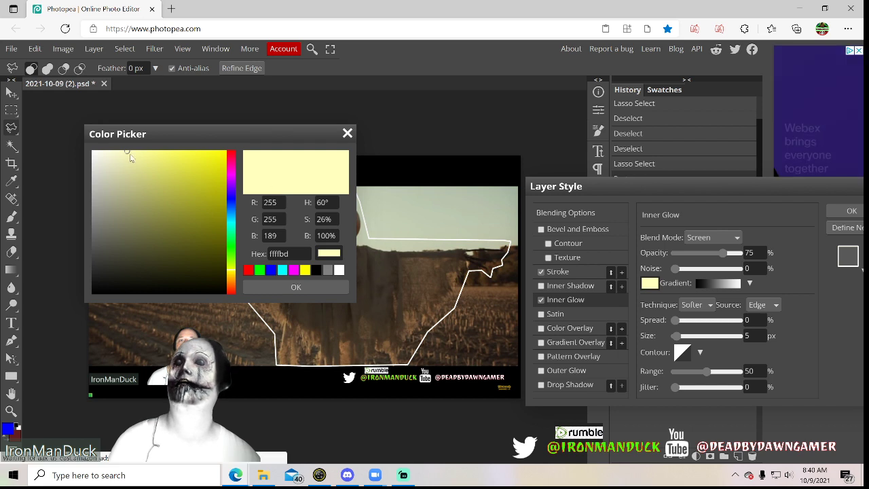
mouse_move(130, 155)
mouse_down()
mouse_move(157, 198)
mouse_move(161, 229)
mouse_move(229, 279)
mouse_up()
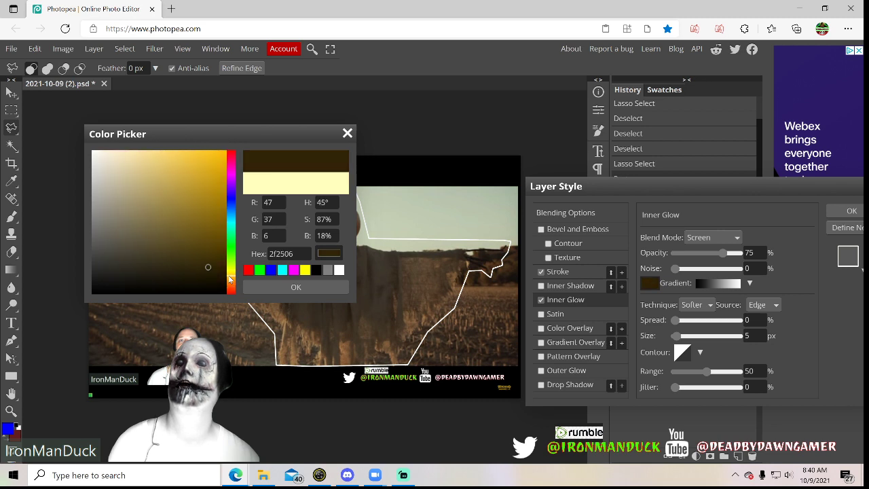
click(230, 284)
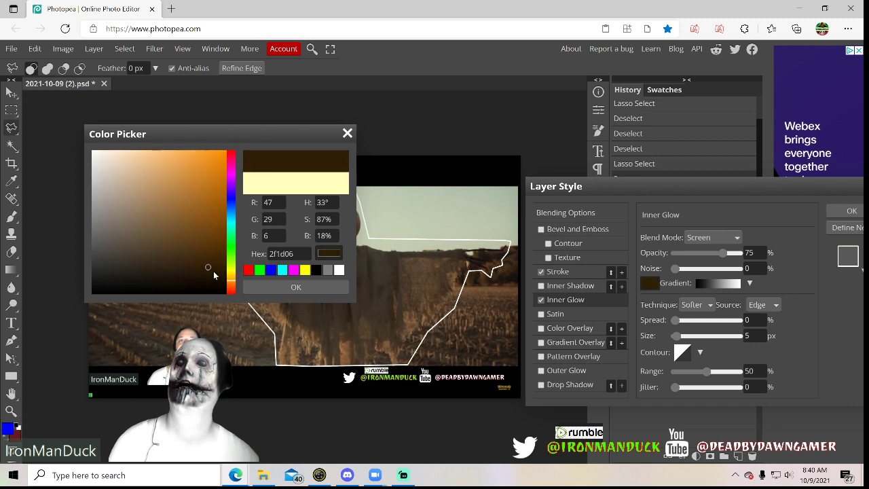
mouse_move(210, 207)
mouse_down()
mouse_move(212, 174)
mouse_move(200, 203)
mouse_up()
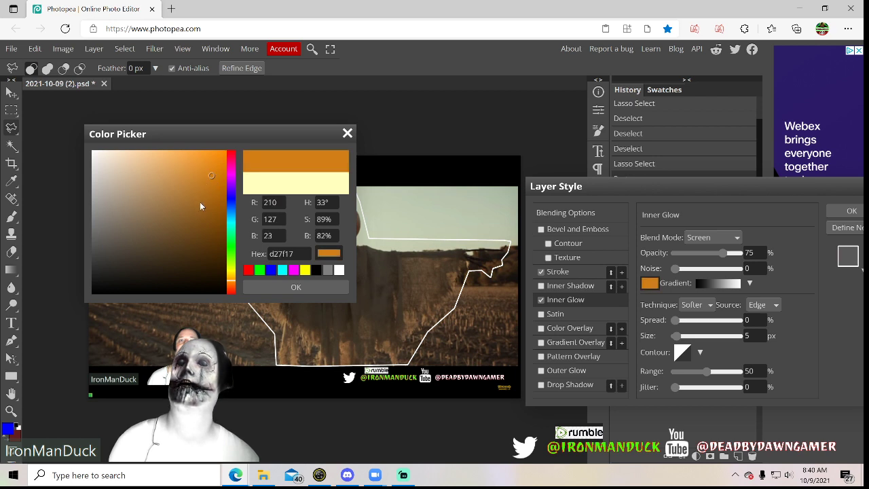
click(307, 288)
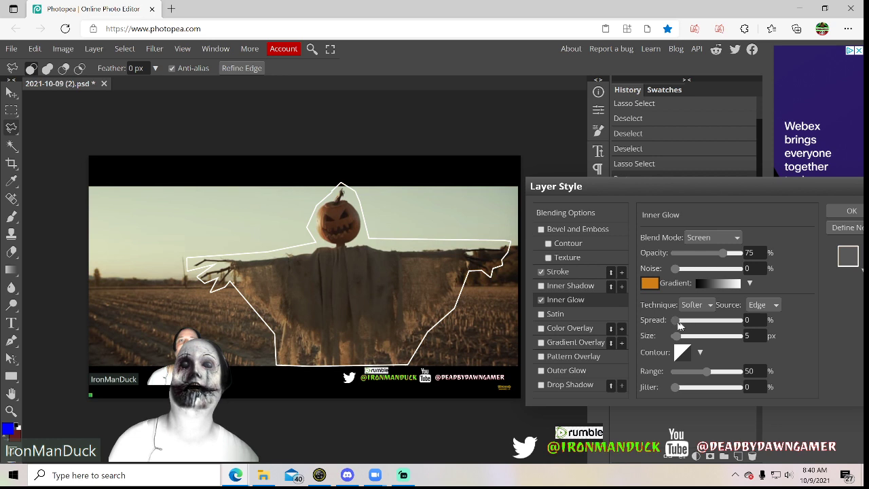
Set the scarecrow's inner glow to a size of 67 px and a spread of 13%
drag(676, 336, 698, 339)
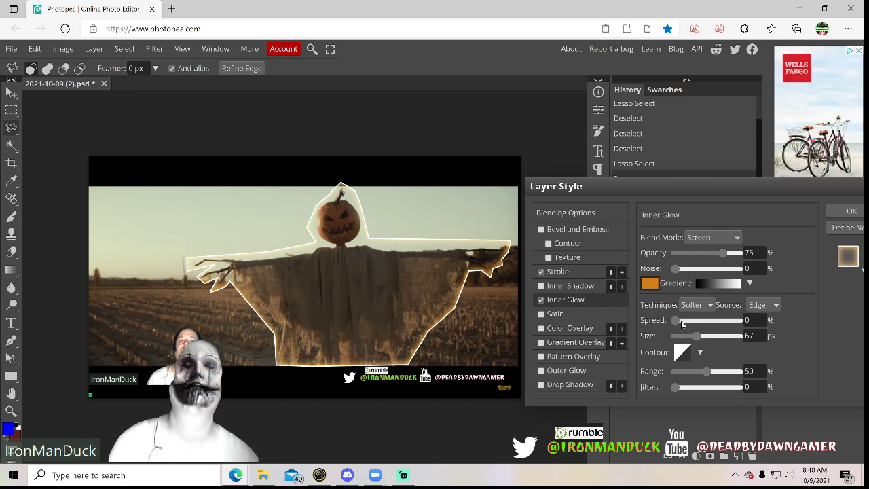
drag(683, 320, 684, 320)
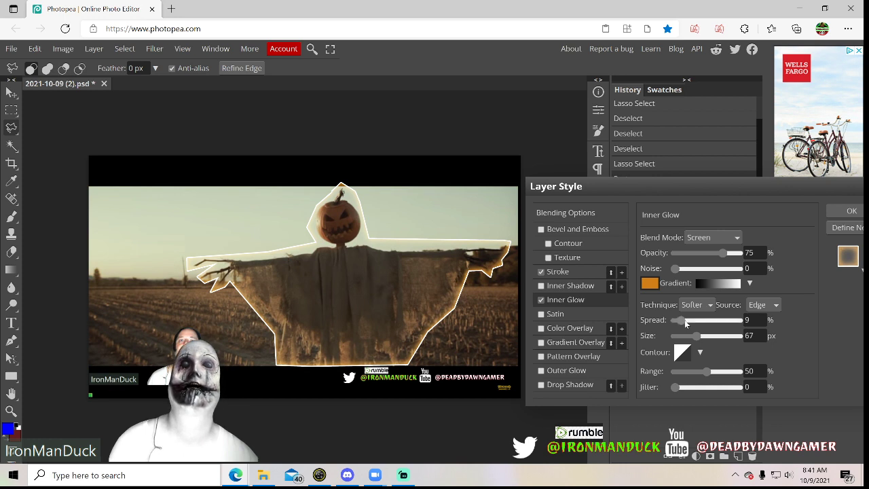
double_click(685, 320)
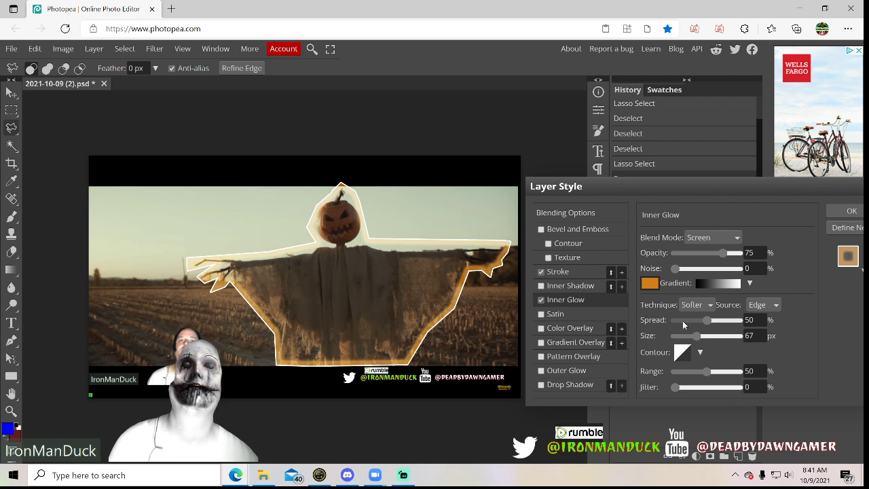
click(683, 320)
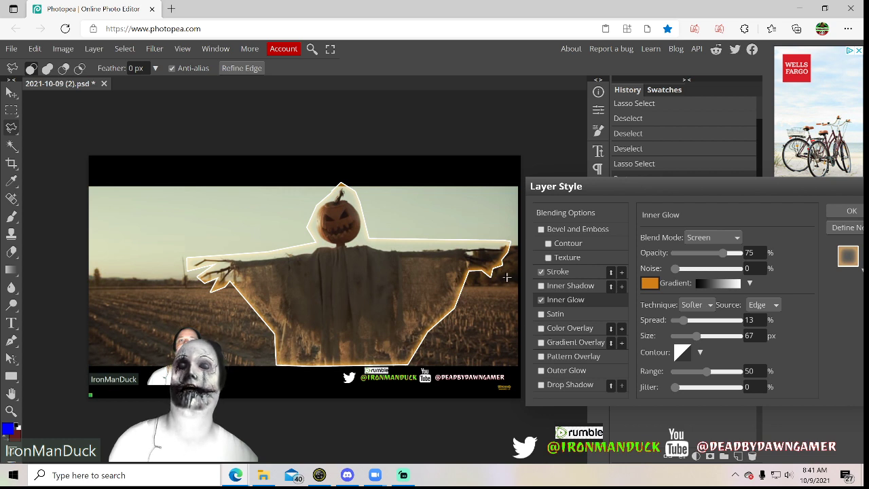
Add a white Outer Glow to the scarecrow layer with a size of 100 px and a spread of 12%
click(550, 371)
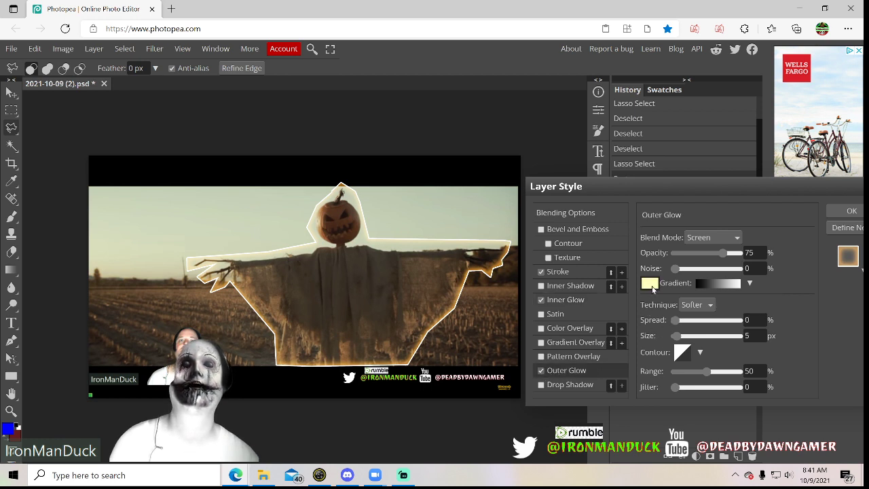
click(651, 287)
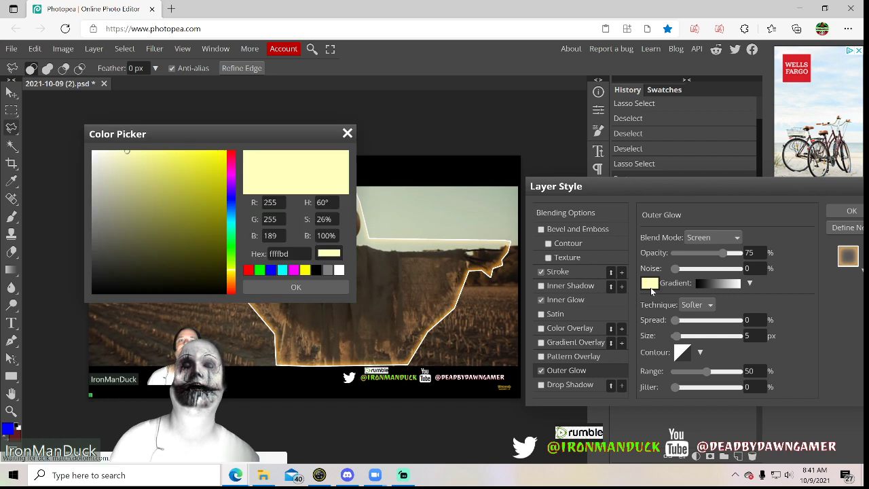
click(339, 271)
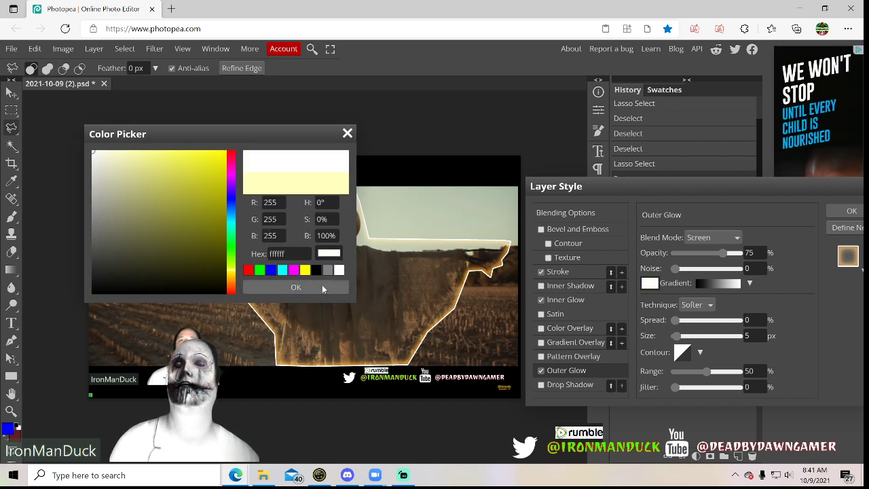
click(296, 287)
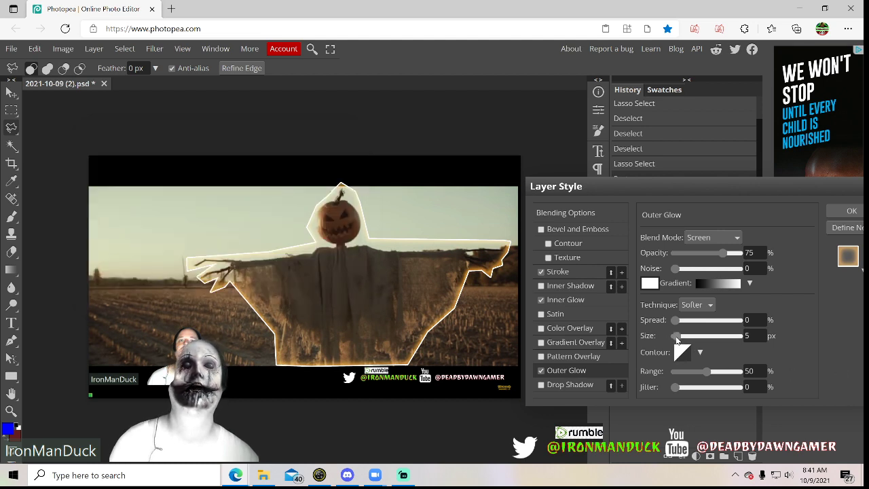
drag(702, 341, 704, 341)
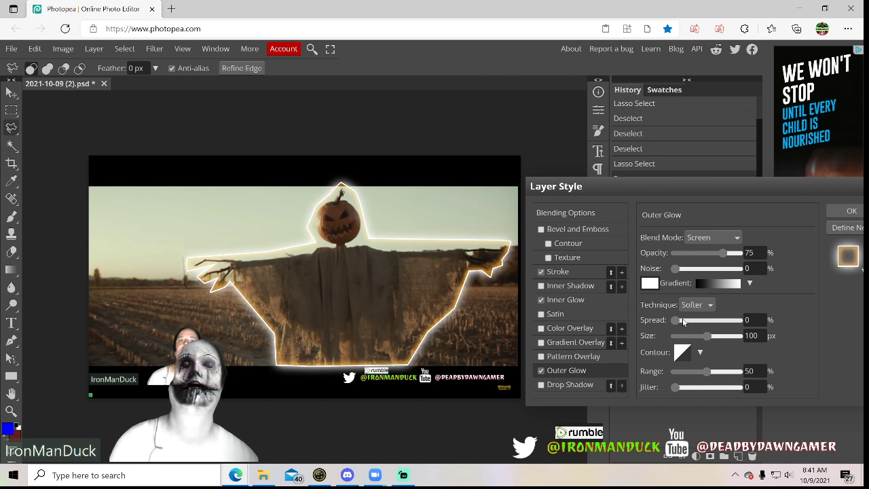
click(683, 322)
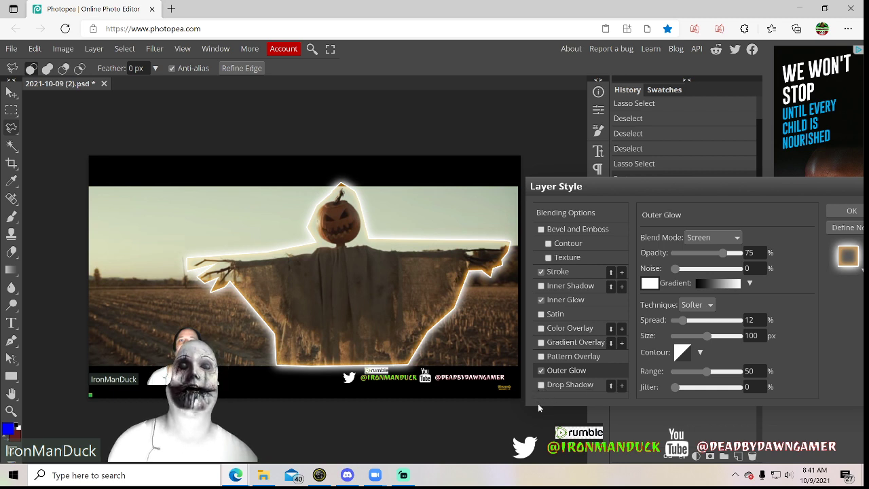
Enable Drop Shadow for the scarecrow layer and apply the layer style
click(540, 385)
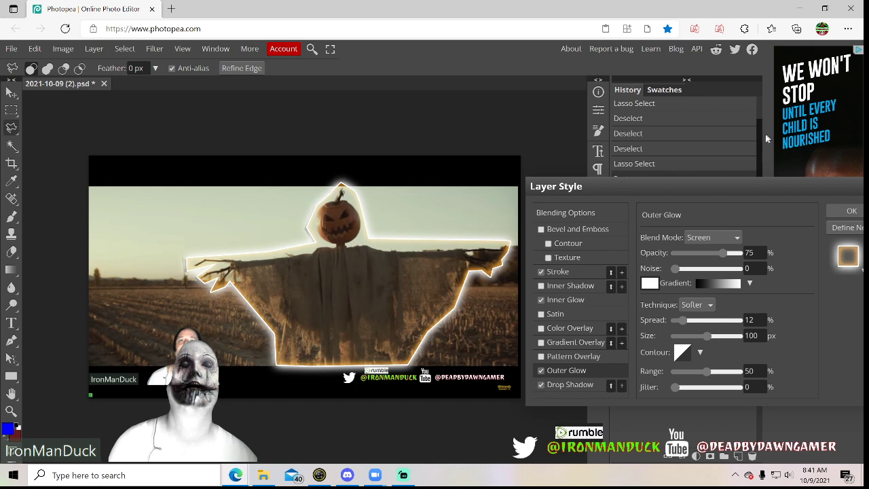
drag(711, 188, 519, 140)
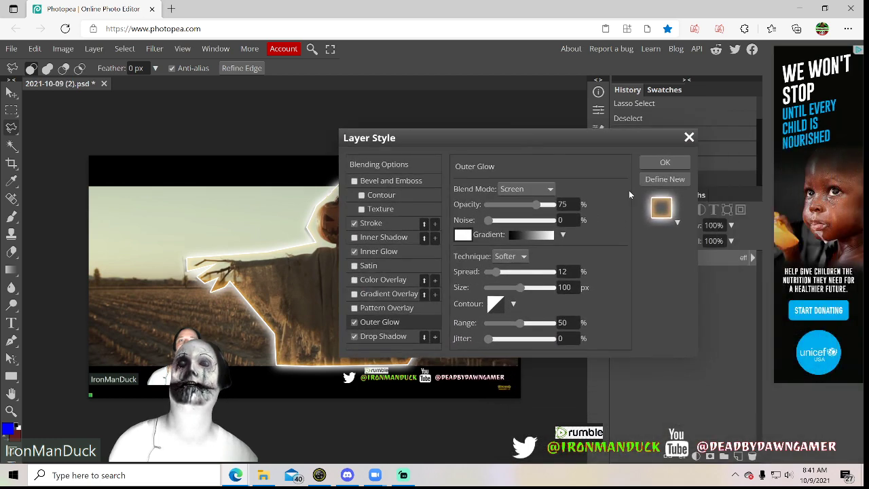
click(652, 164)
Save the document as the PSD file 2021-10-09 (2) in the Screenshots folder
click(9, 50)
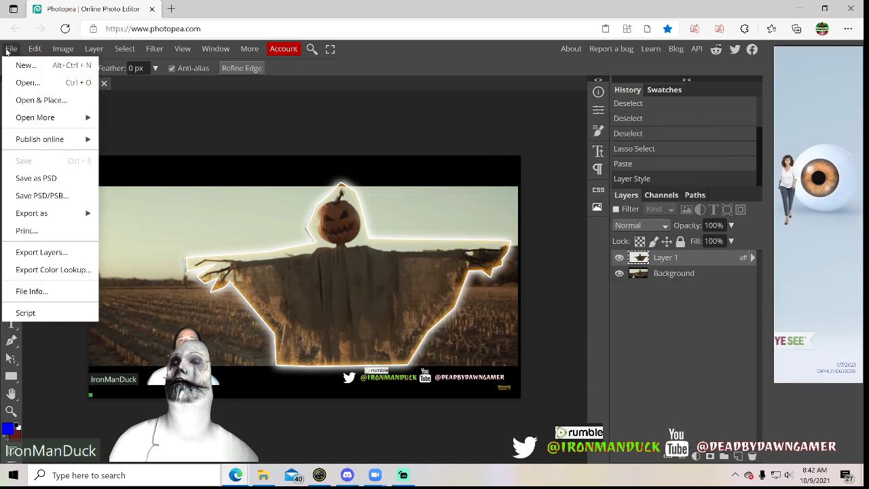
click(39, 178)
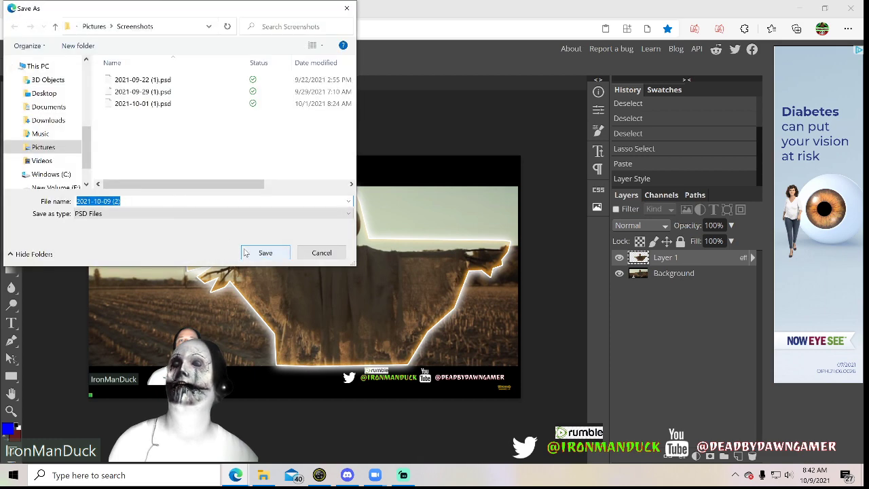
click(265, 252)
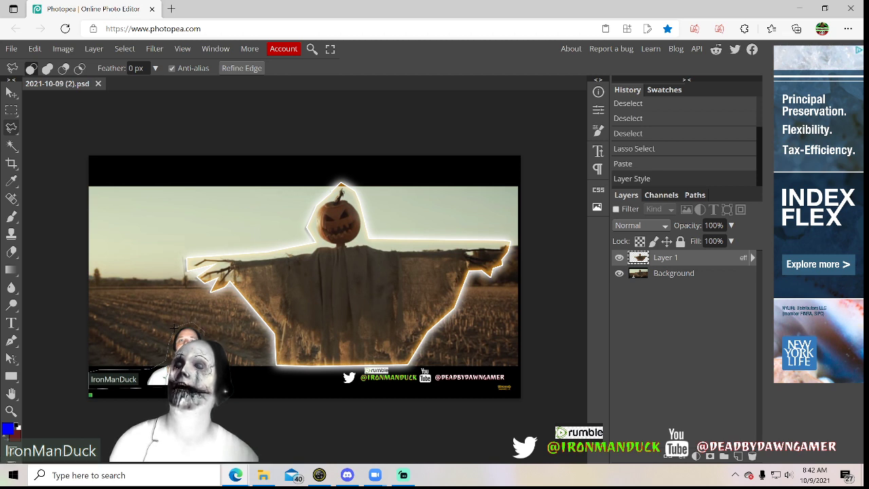
Lasso the webcam figure in the picture's lower-left corner and copy it onto a new layer after merging the scarecrow layer into the background
click(175, 329)
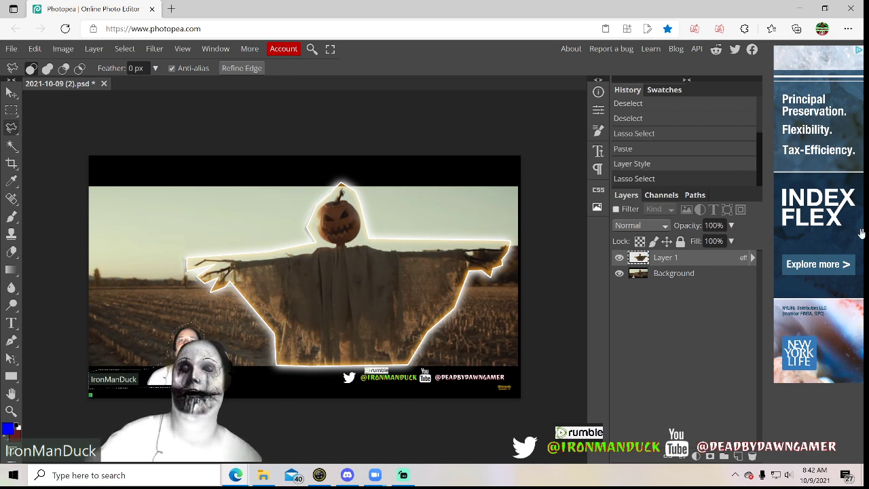
right_click(684, 262)
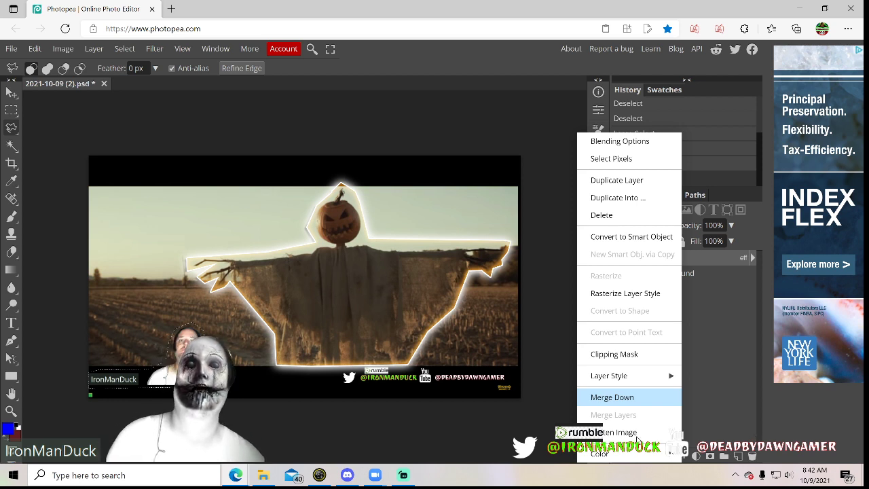
click(614, 397)
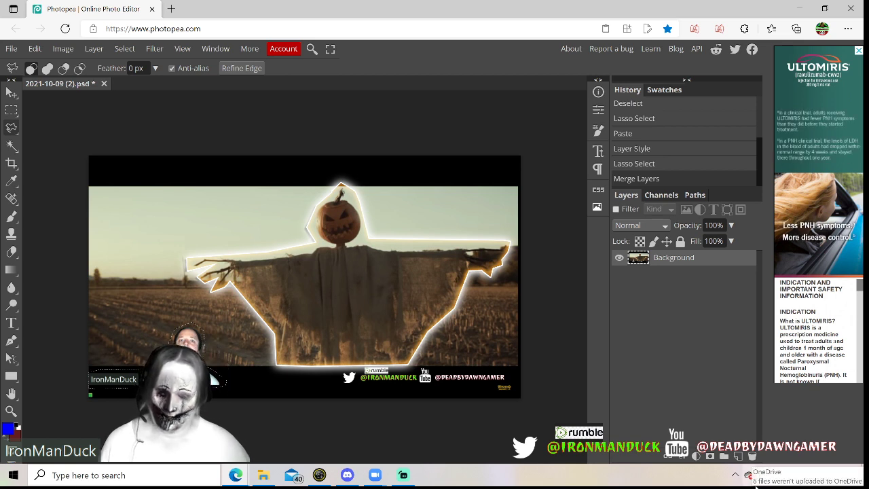
key(ctrl+v)
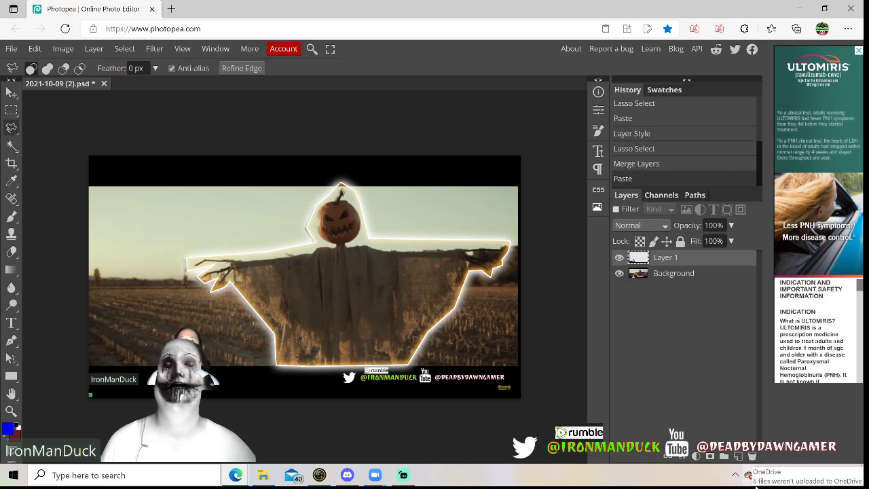
Apply Stroke, Inner Glow, Outer Glow and Drop Shadow effects to the webcam figure's layer
right_click(658, 261)
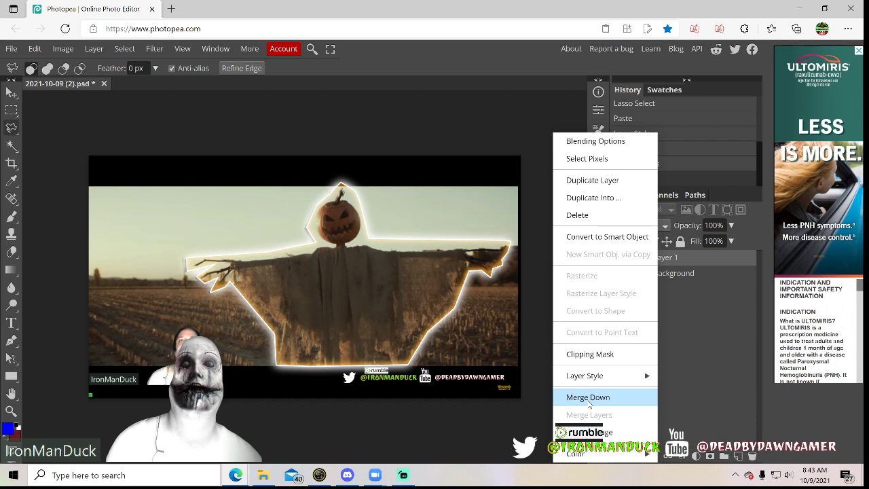
click(591, 140)
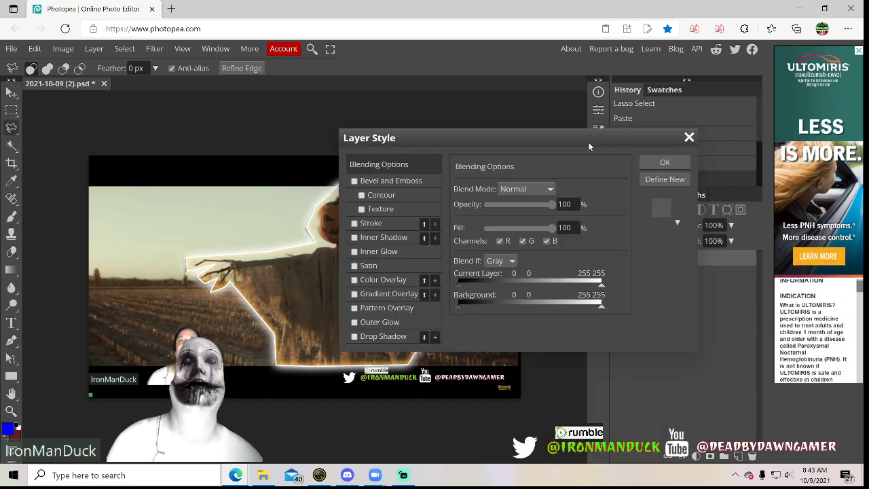
click(353, 223)
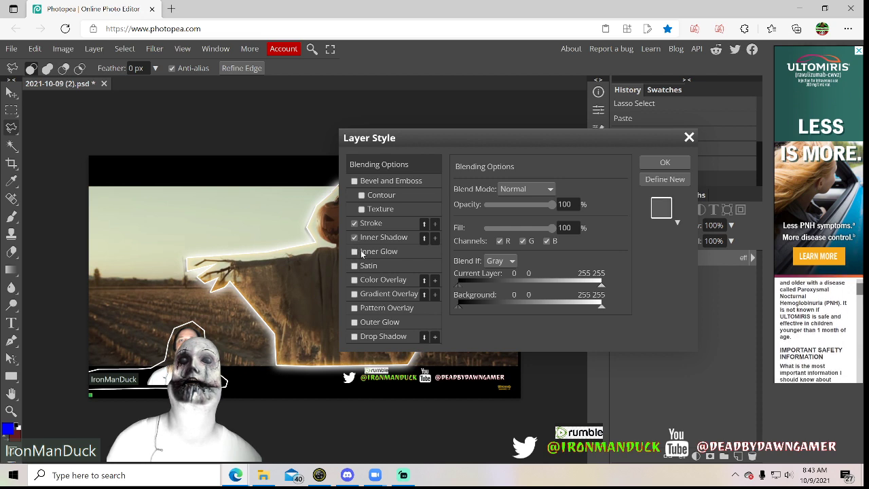
click(354, 323)
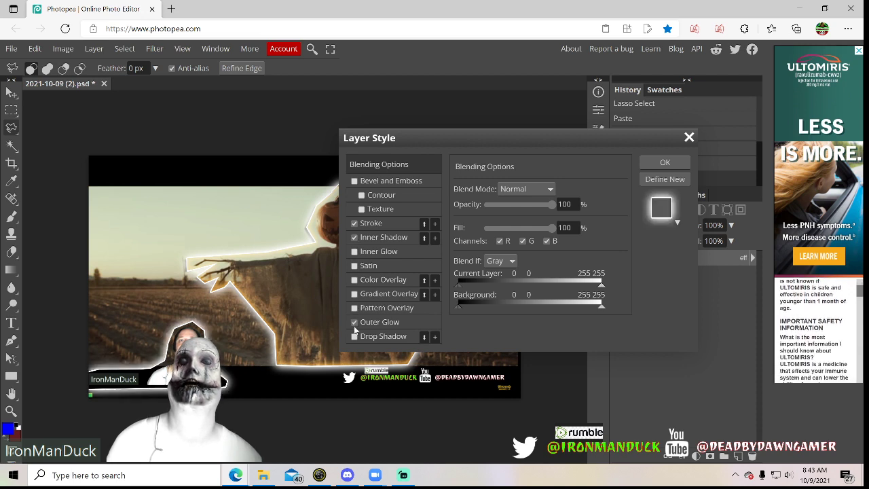
click(355, 237)
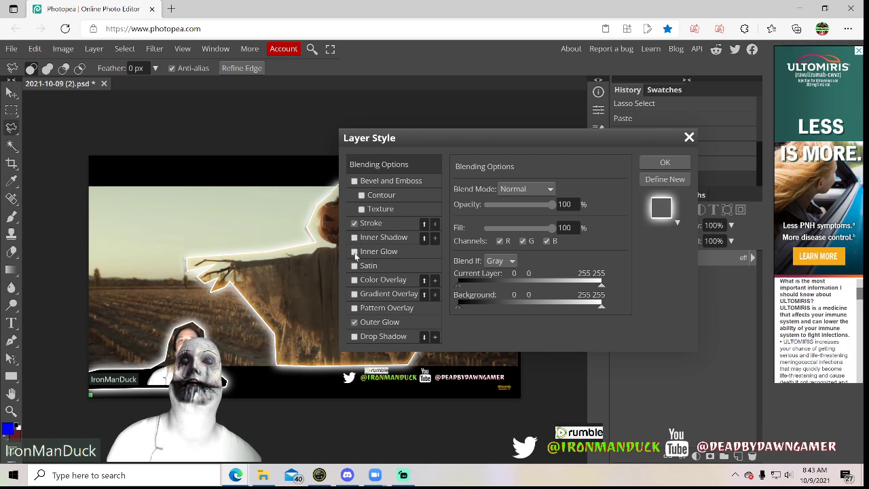
click(355, 251)
click(354, 322)
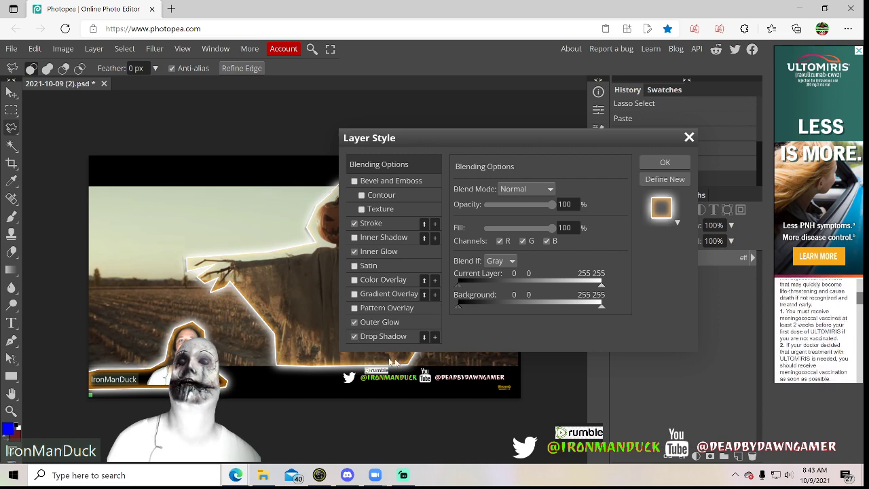
click(663, 165)
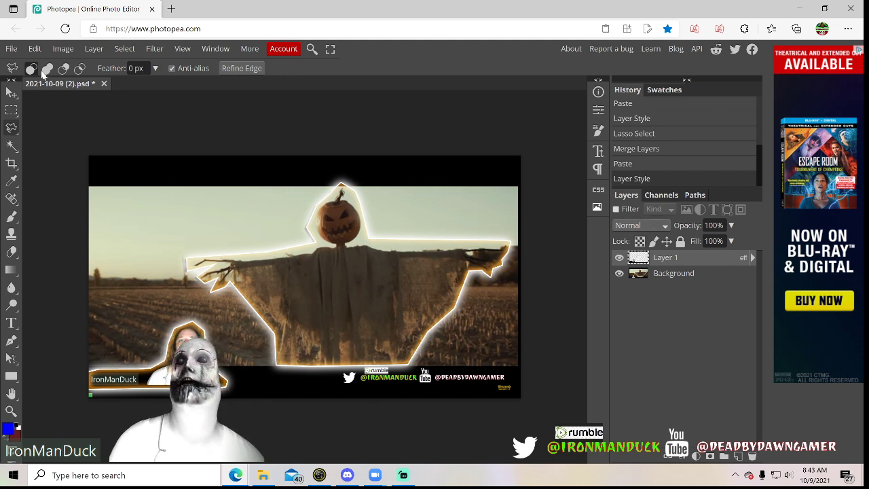
Save over the PSD file 2021-10-09 (2) in the Screenshots folder and merge the webcam figure's layer into the background
click(13, 50)
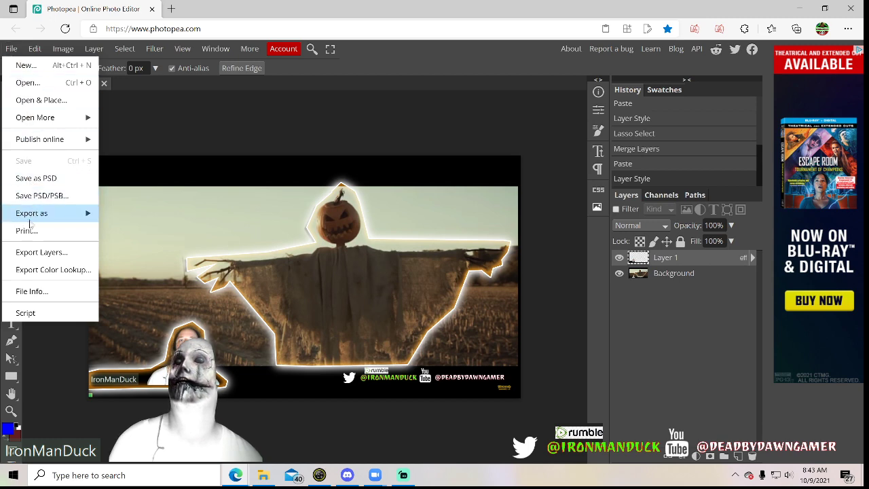
click(37, 177)
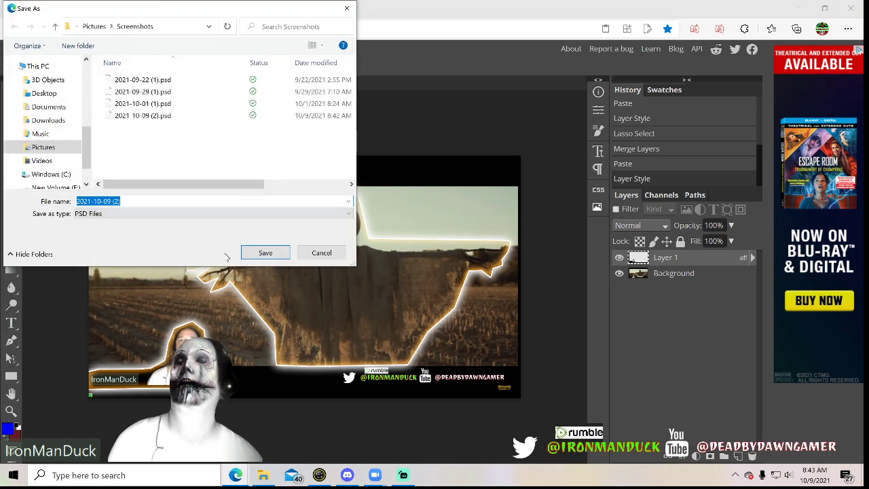
click(262, 252)
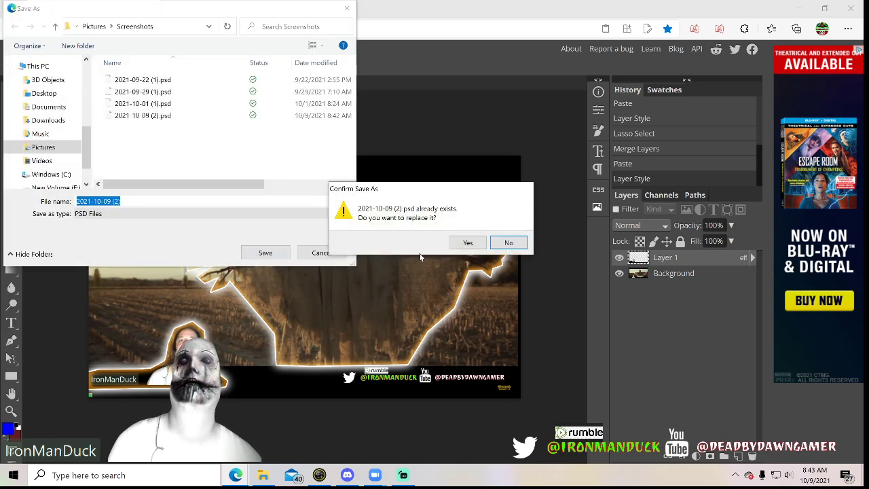
click(468, 243)
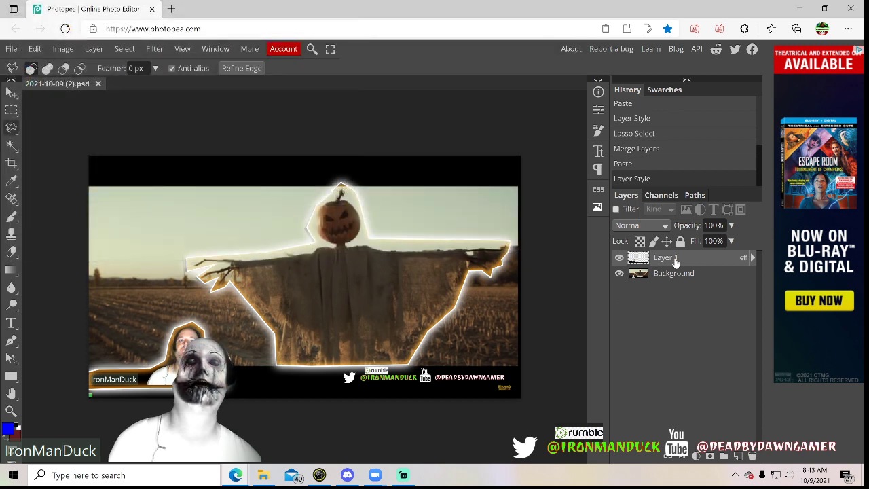
right_click(677, 262)
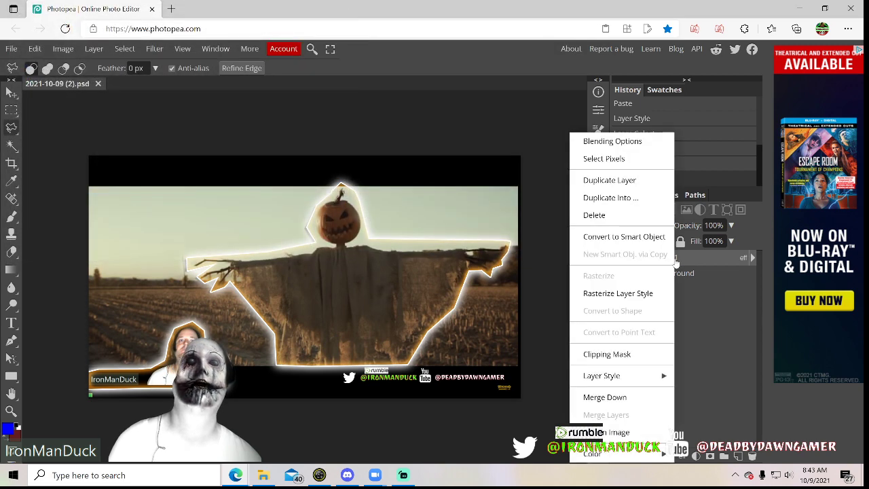
click(619, 402)
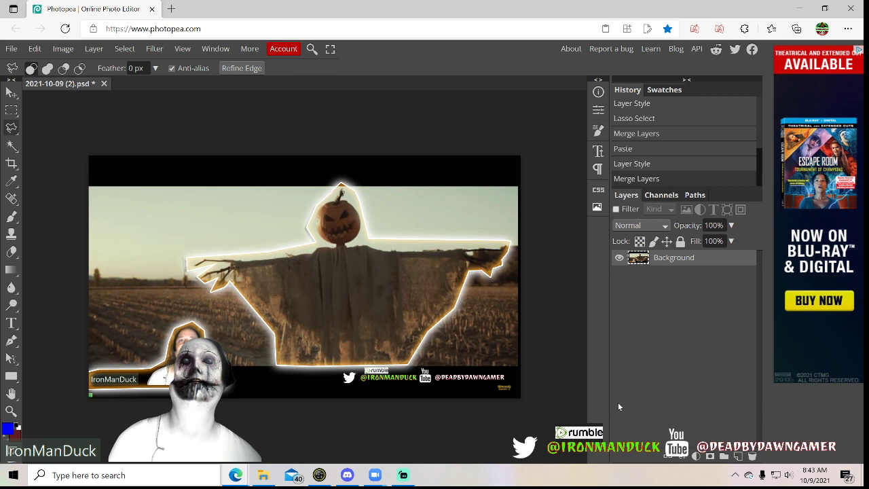
Set up the Type tool with the HVD Peace font at a size of 400 px
click(11, 324)
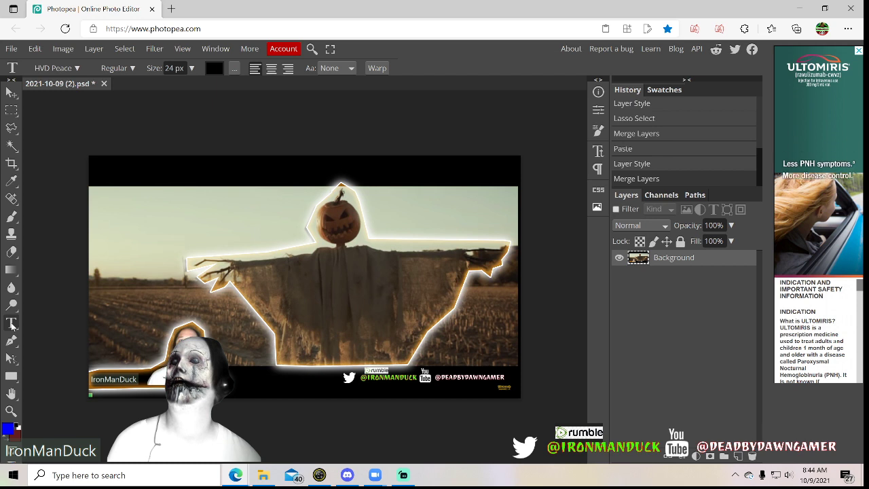
double_click(174, 68)
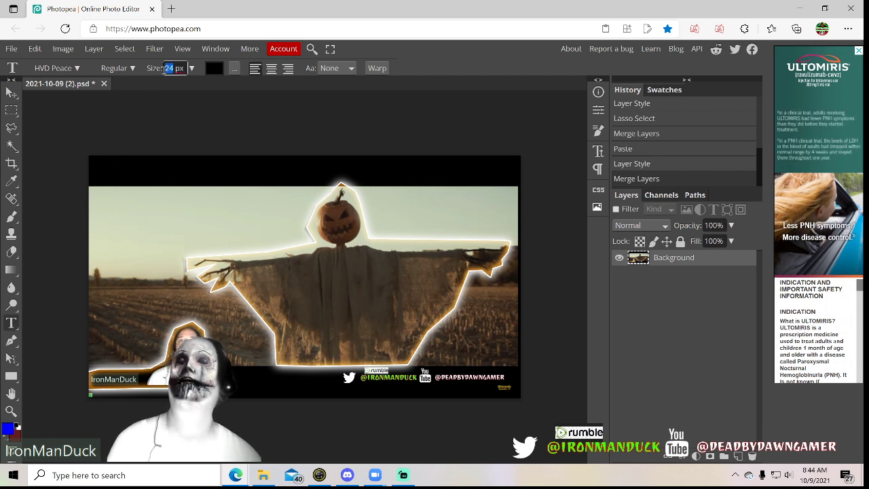
text(4)
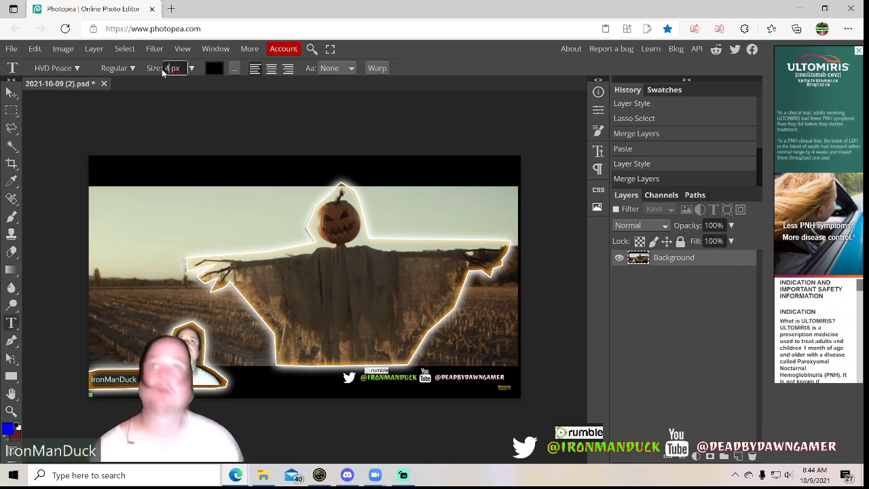
text(00)
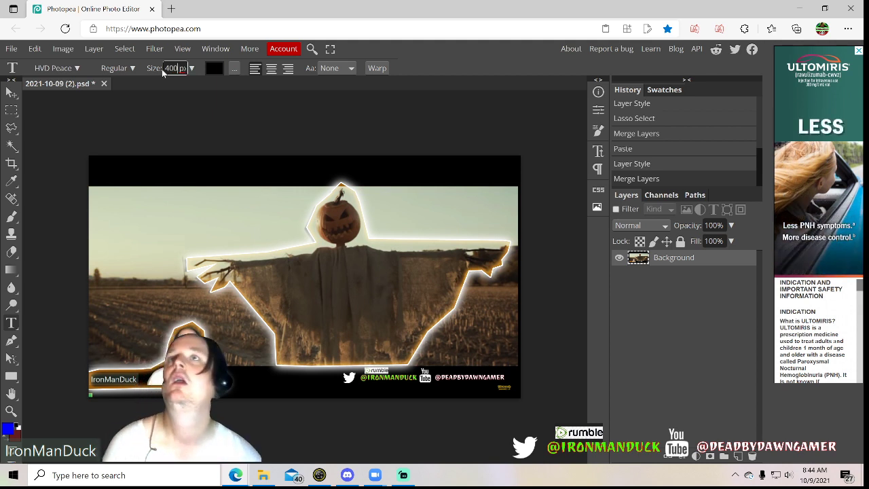
click(58, 74)
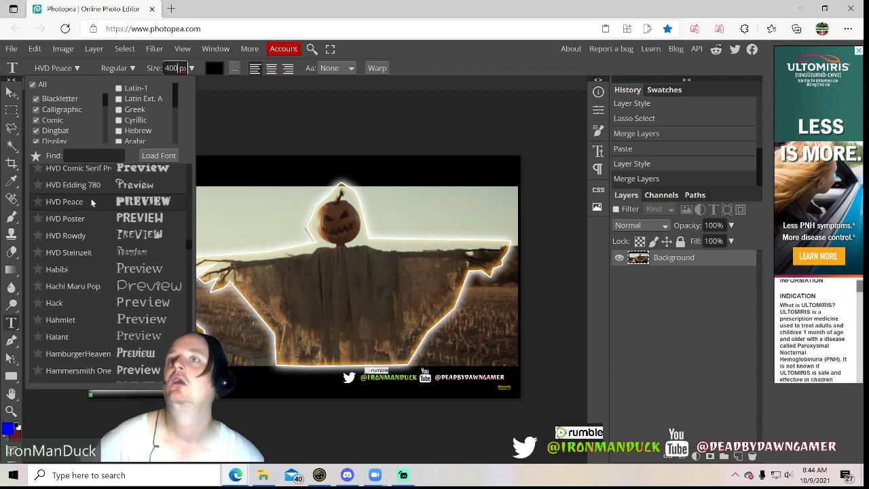
click(137, 203)
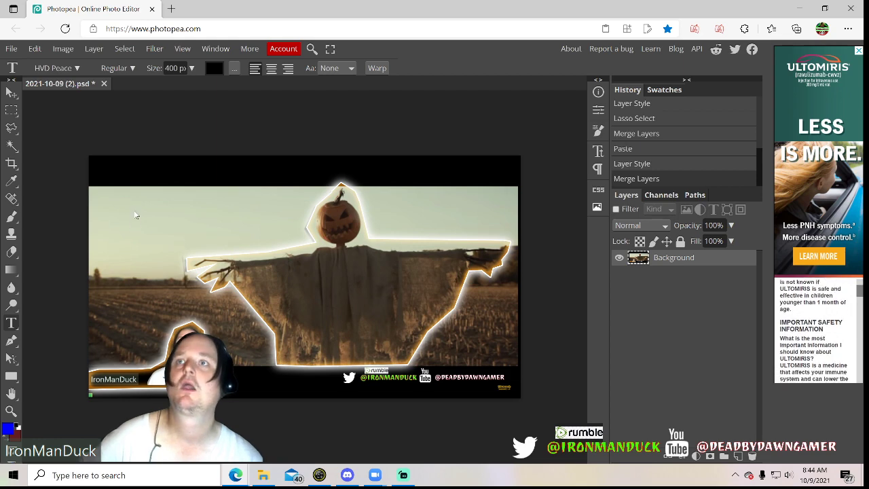
Add the title text "Killer on the loss" and position it across the scarecrow's chest, starting at the picture's edge
click(138, 214)
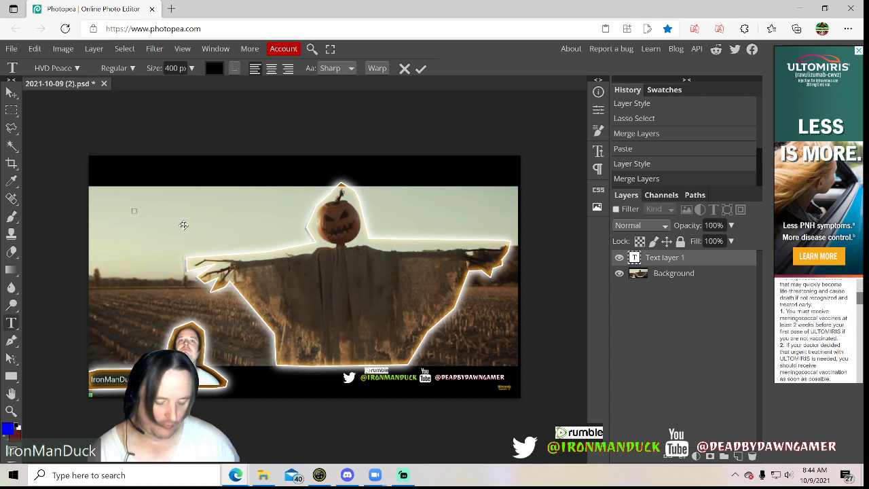
text(KILLER)
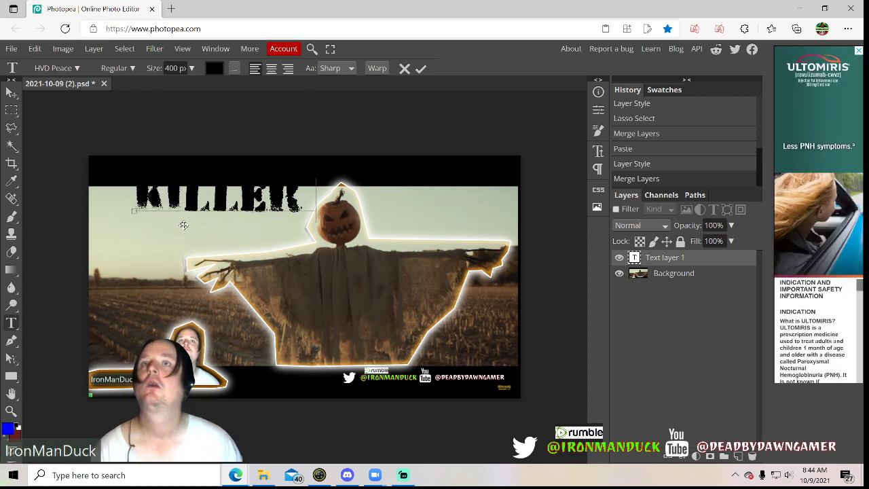
text( ON THE T)
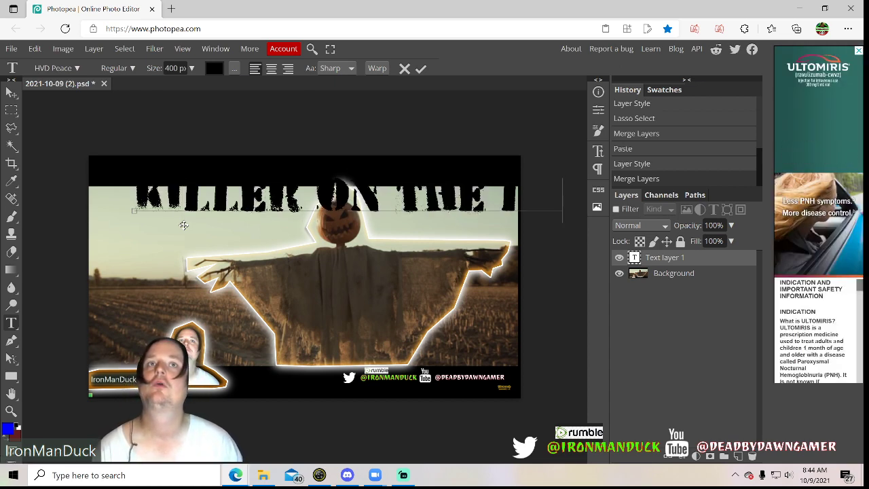
text(OS)
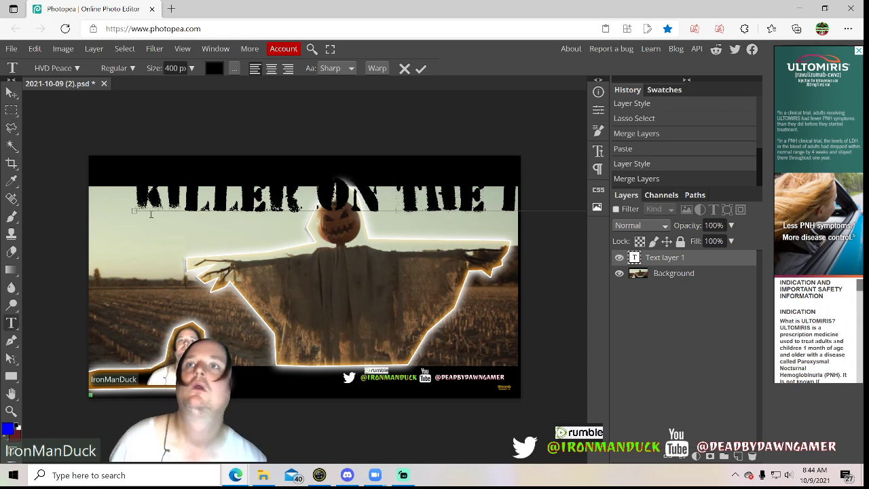
drag(132, 229, 84, 296)
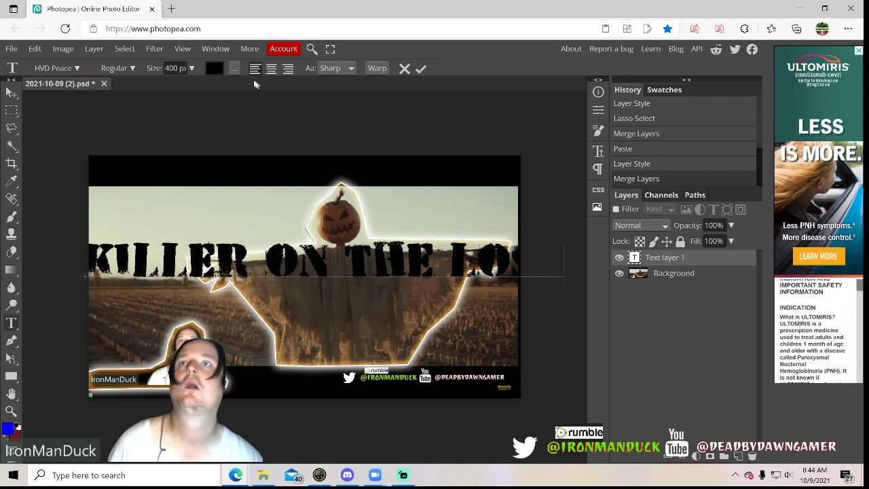
click(421, 68)
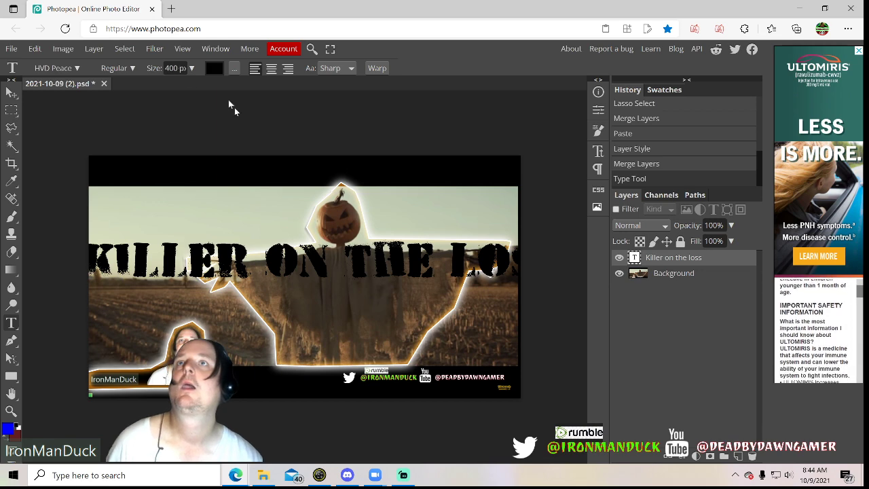
Reduce the title text's font size to 300 px
double_click(637, 257)
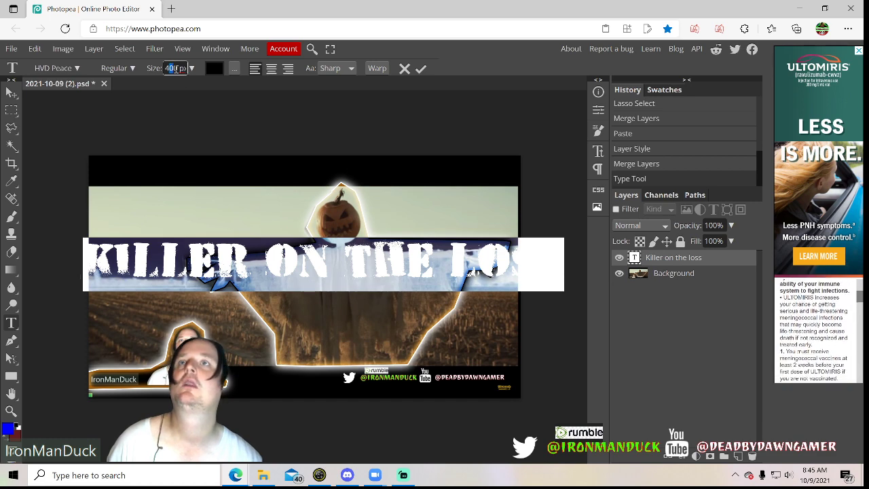
drag(178, 68, 163, 68)
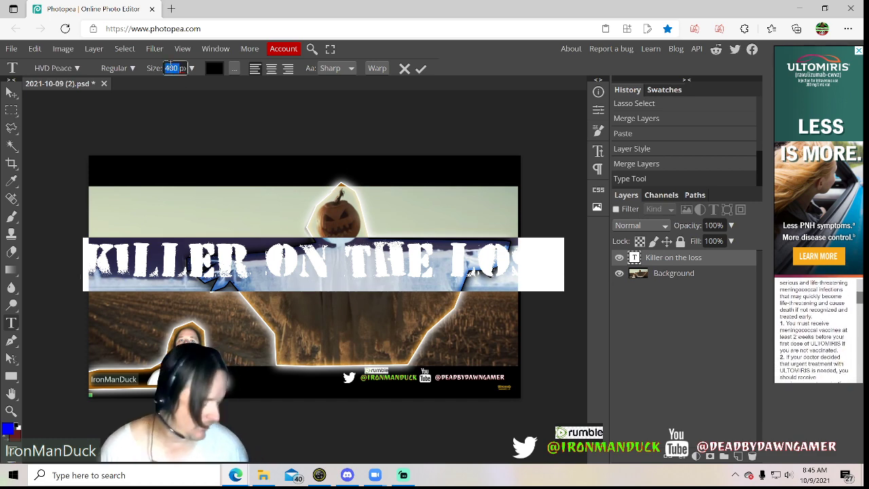
text(300)
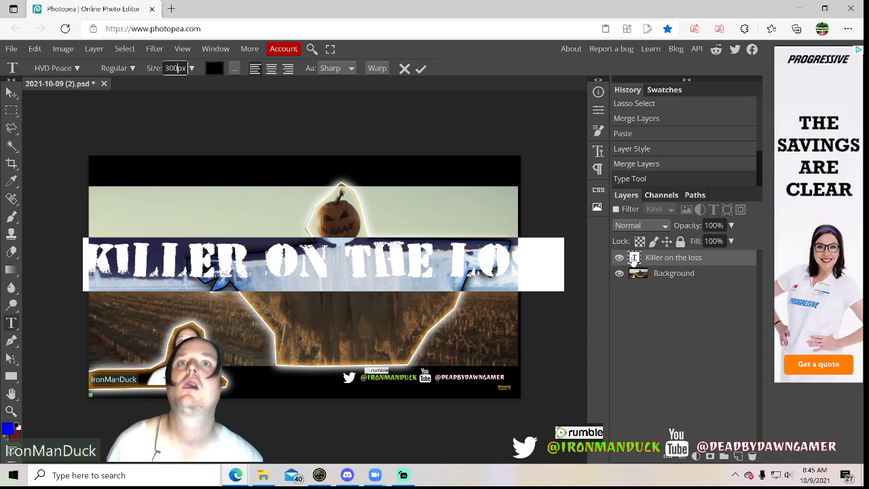
click(637, 256)
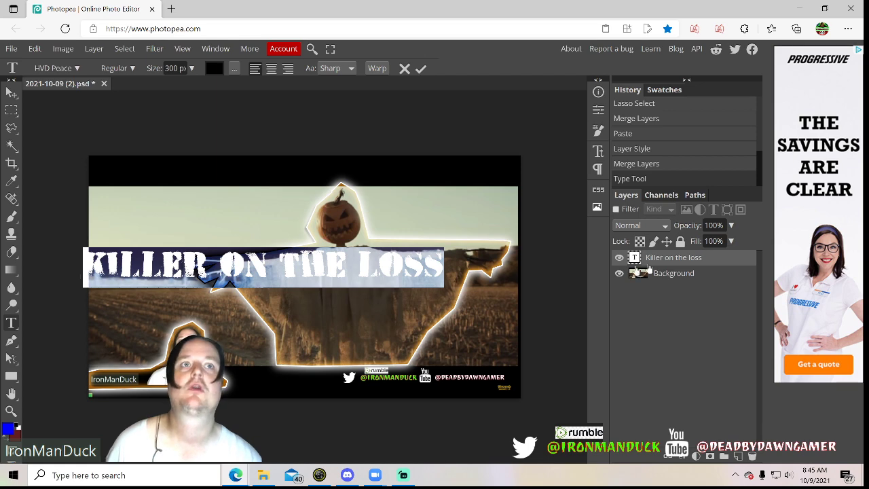
Check the title's spelling against the reaction video's file name in File Explorer's Videos folder and return to Photopea's title text
click(440, 263)
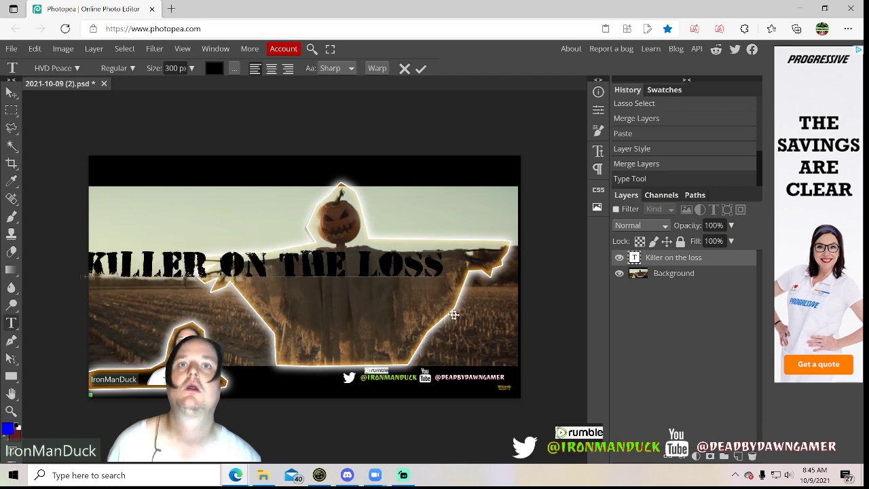
key(alt+Tab)
key(alt+Tab)
key(alt+Tab)
key(alt+Tab)
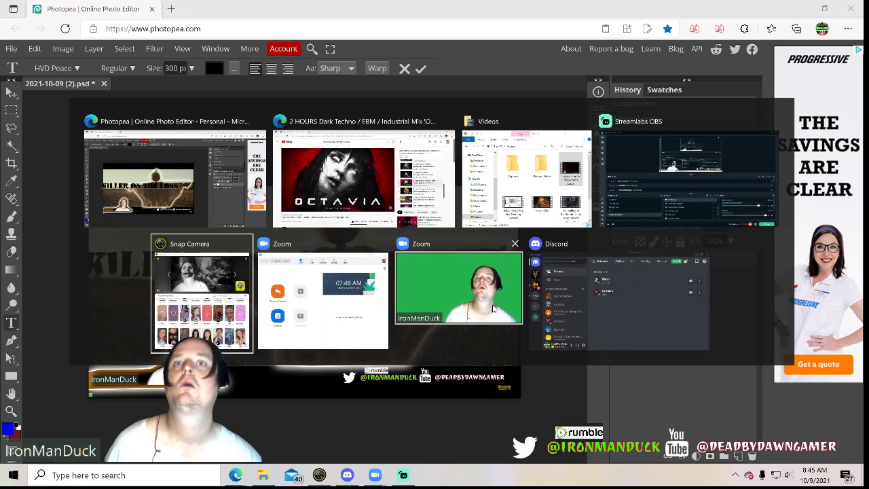
key(alt+Tab)
key(alt+Tab)
key(alt+Tab)
key(alt+Tab)
key(alt+Tab)
key(alt+Tab)
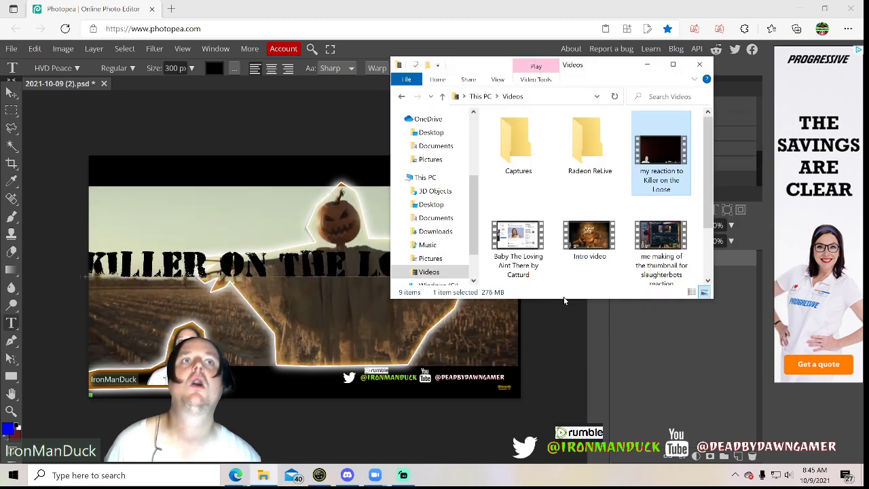
key(alt+Tab)
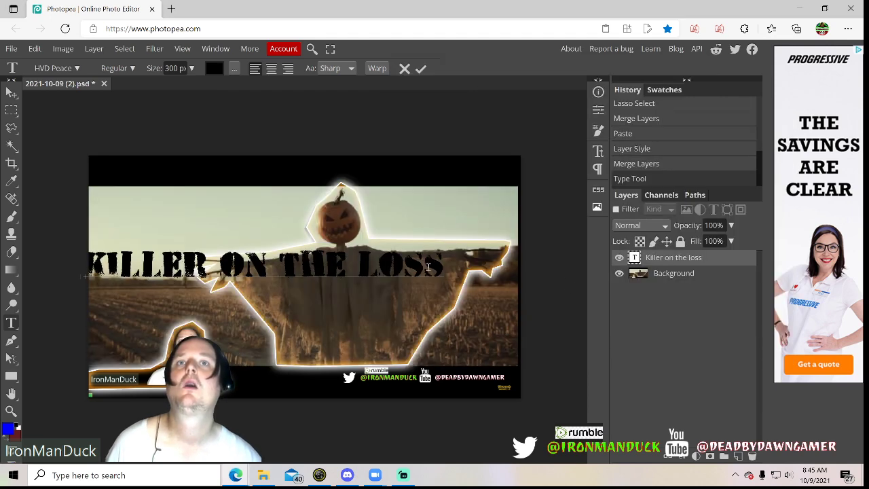
Correct the title text to "Killer on the loose" and move it slightly down and inward from the picture's edge
key(BackSpace)
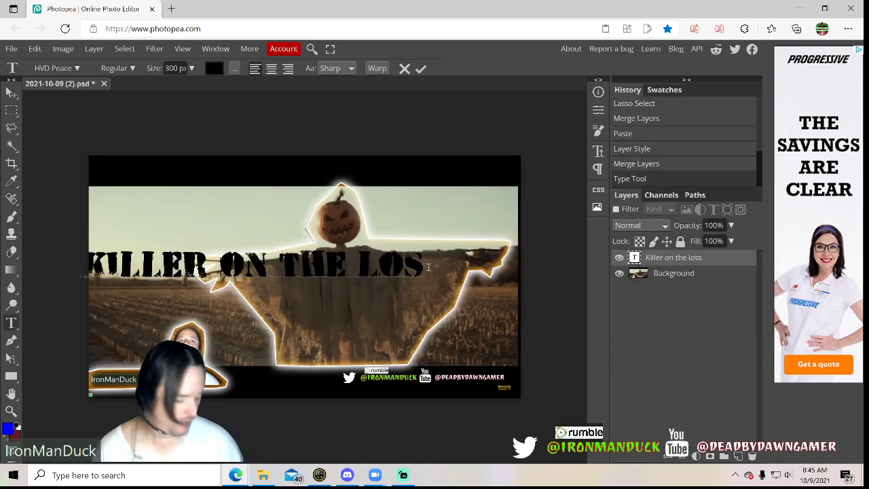
text(os)
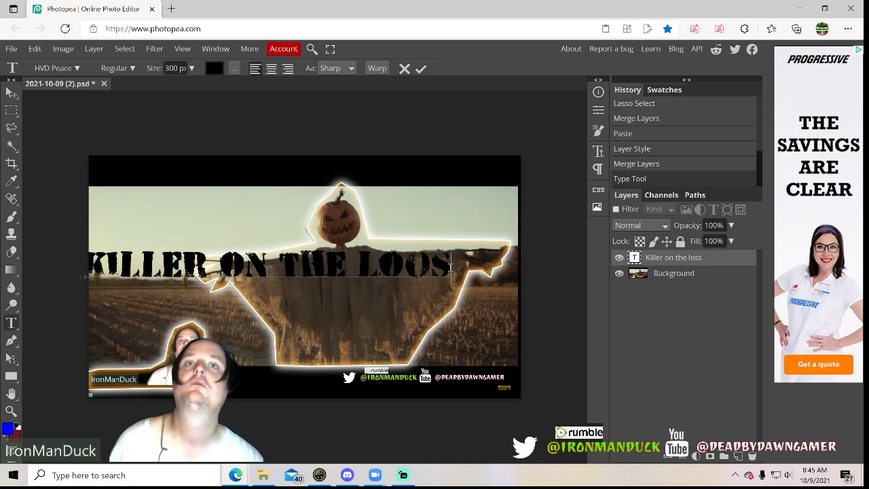
text(e)
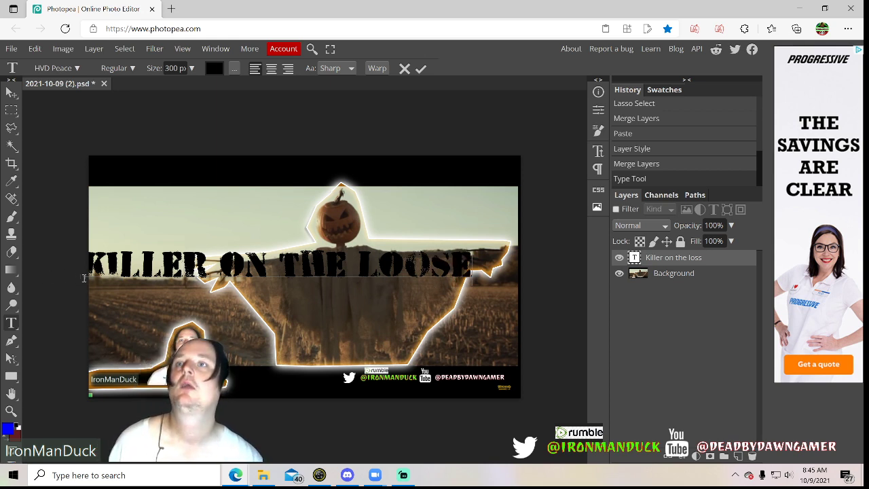
drag(77, 283, 97, 297)
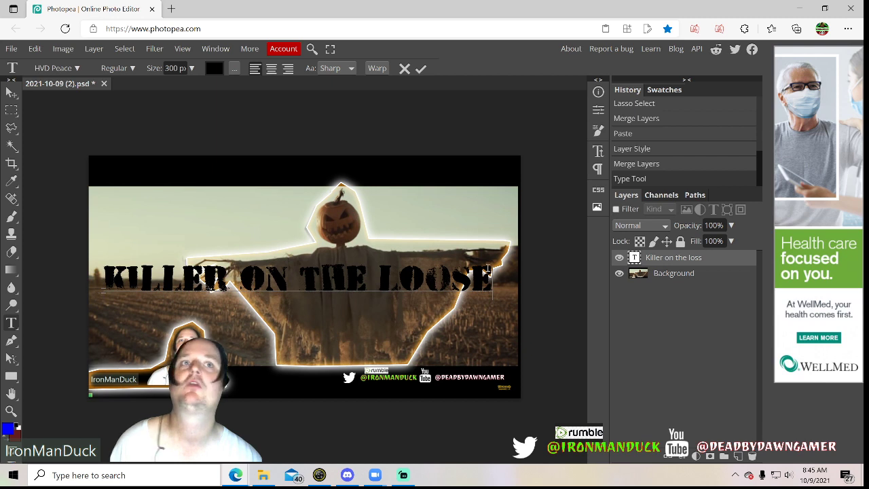
Set the whole title text's color to white (ffffff)
double_click(633, 257)
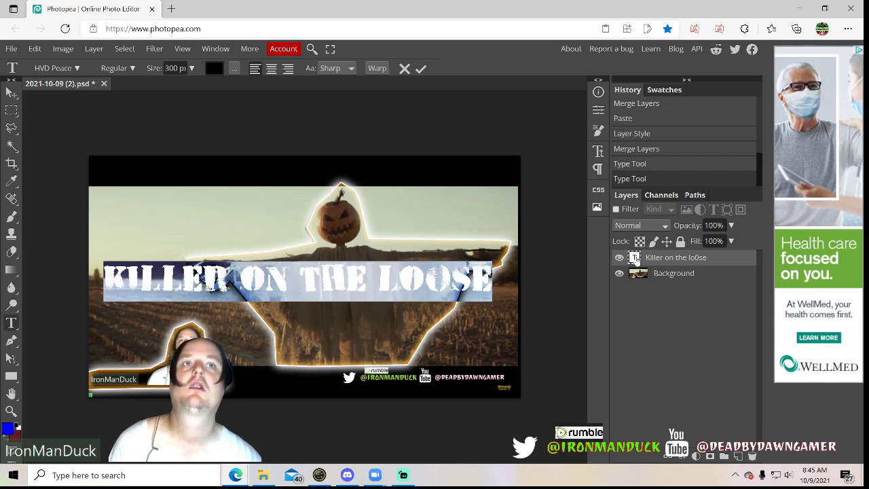
click(215, 69)
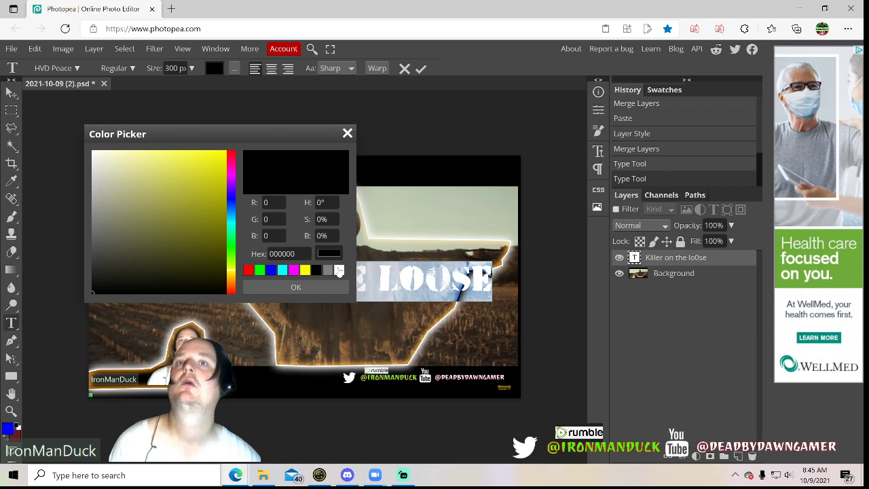
click(339, 271)
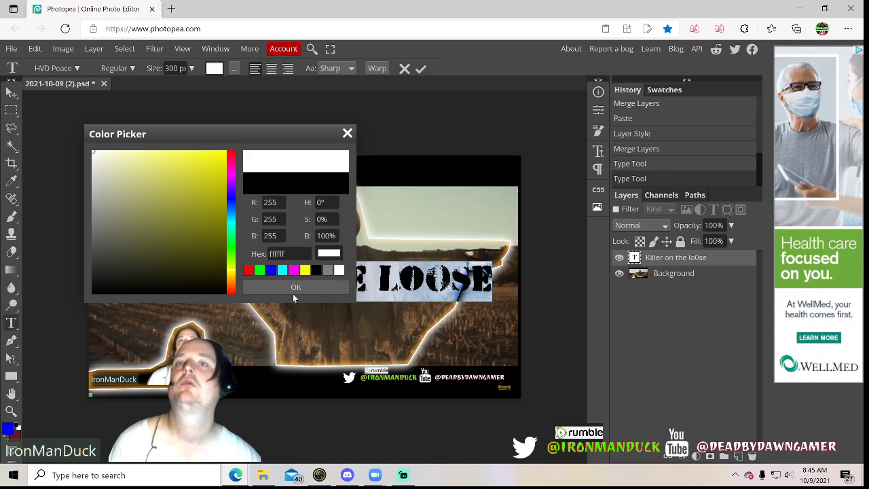
click(294, 288)
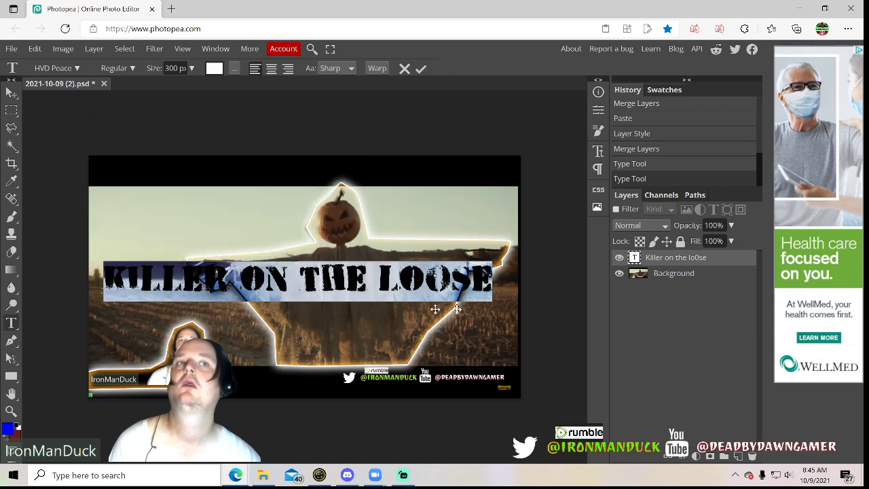
click(641, 265)
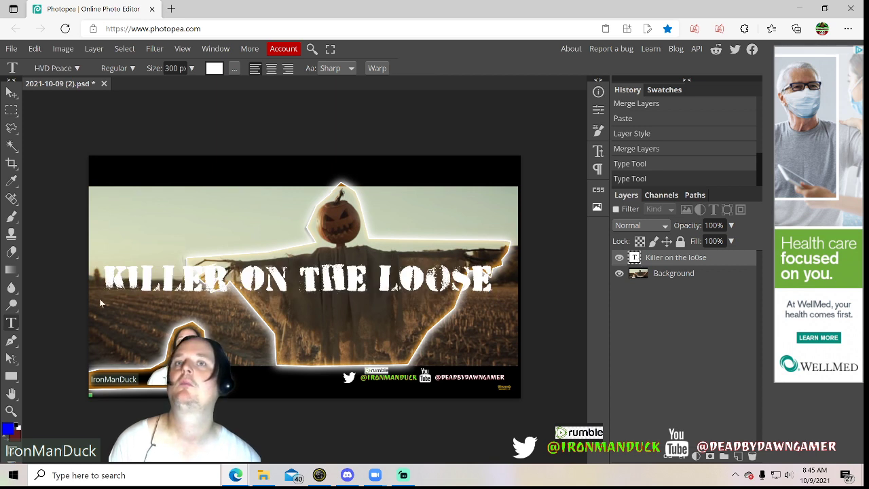
Recolor the title text orange (cb8d16) and move it lower across the scarecrow's body, close to the picture's left edge
double_click(634, 258)
click(216, 70)
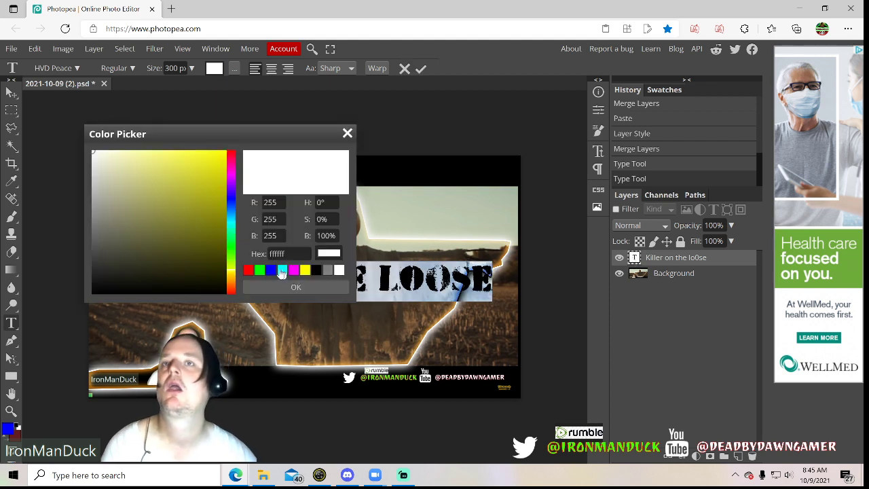
click(229, 282)
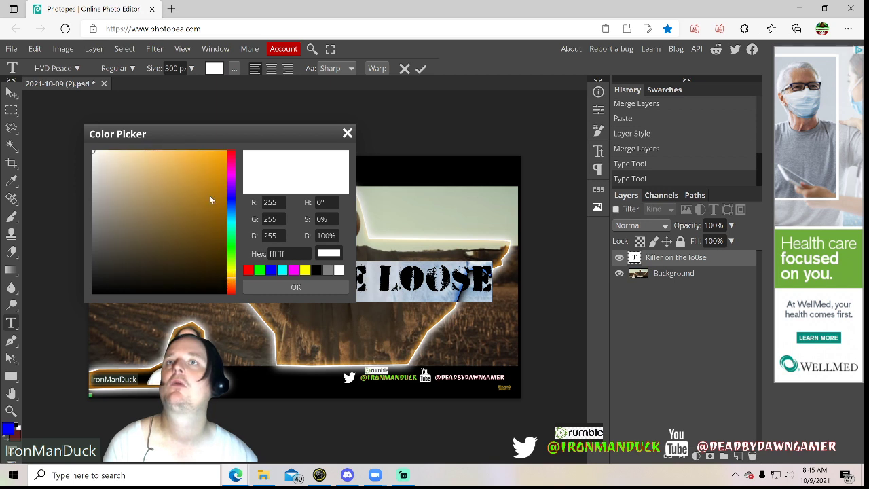
drag(210, 196, 211, 179)
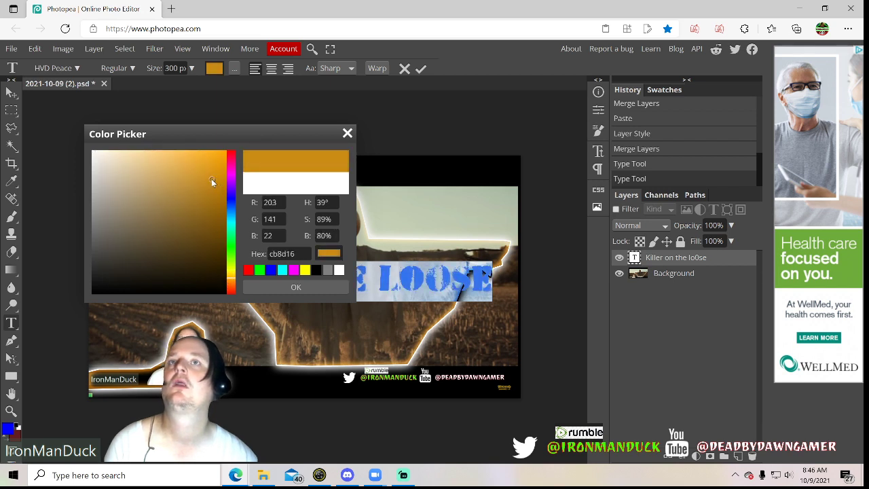
click(294, 284)
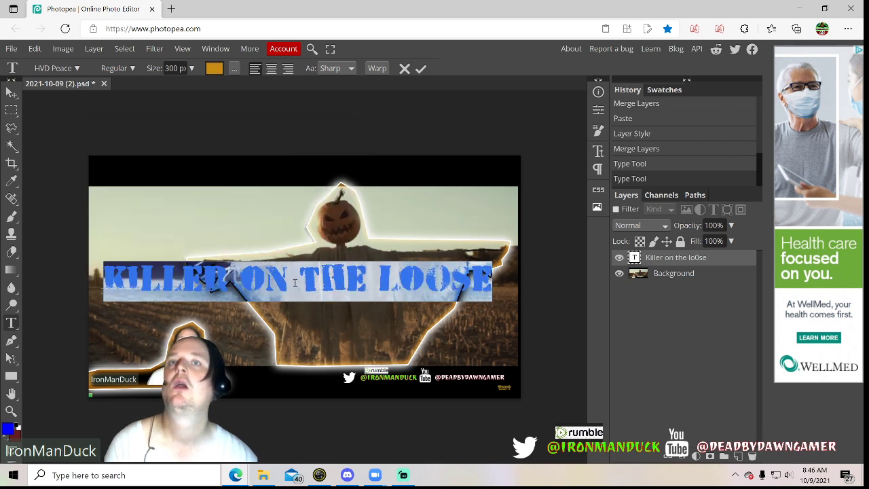
click(668, 258)
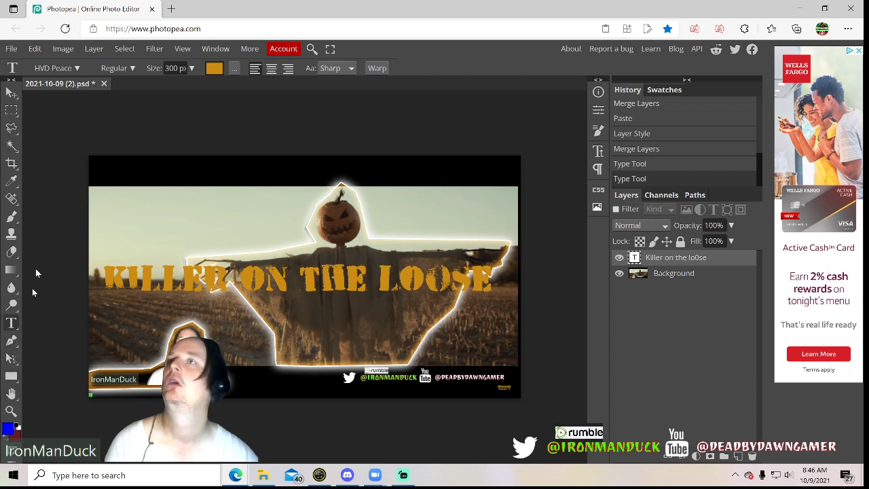
click(12, 92)
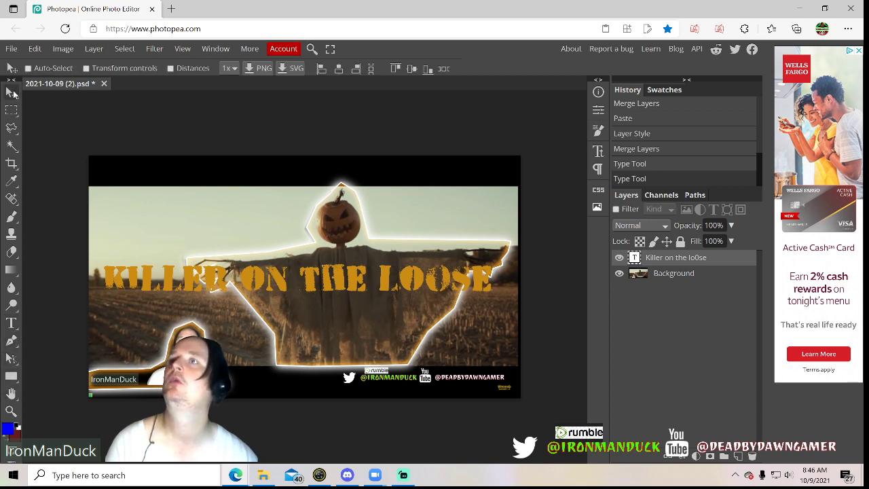
drag(142, 278, 131, 300)
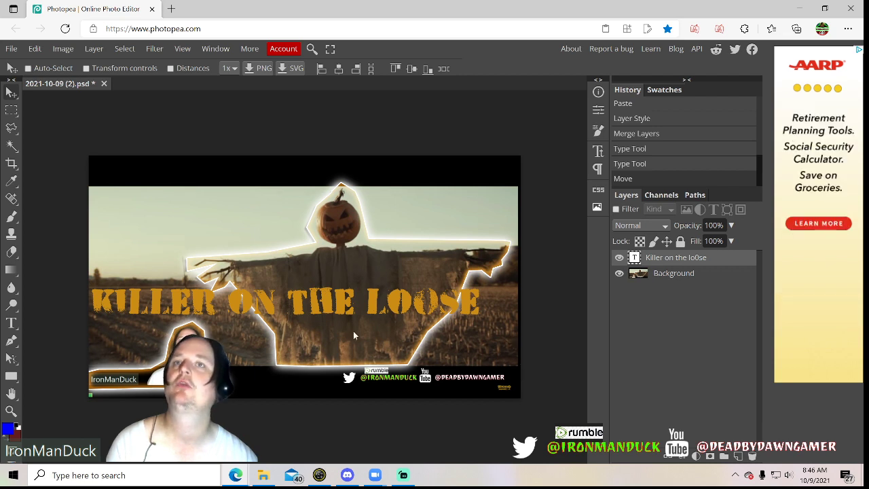
Add a stroke and an outer glow to the title text layer through its blending options
right_click(650, 257)
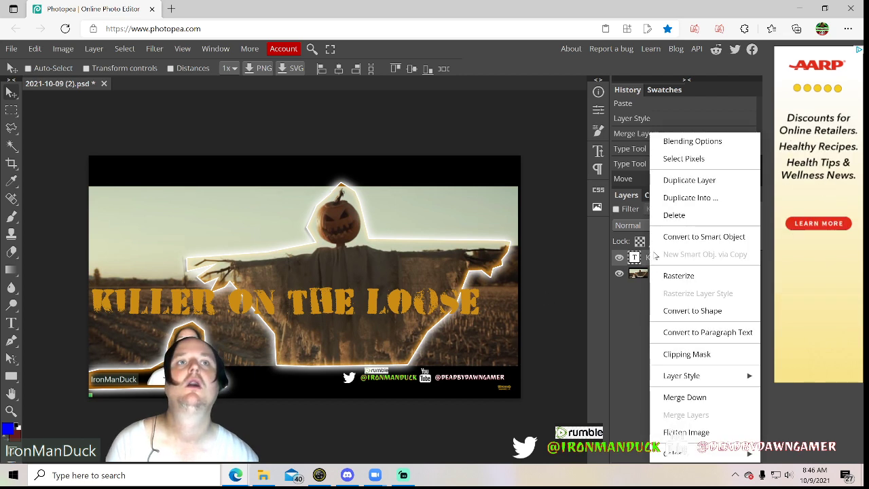
click(679, 141)
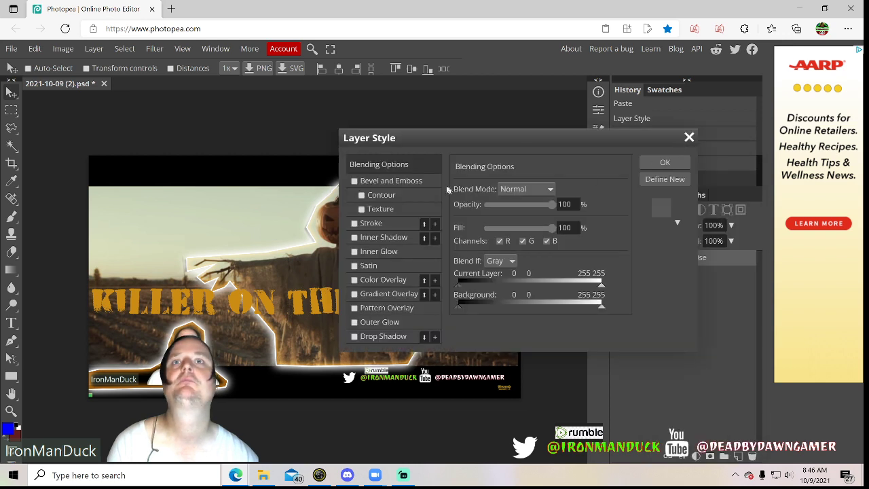
click(354, 223)
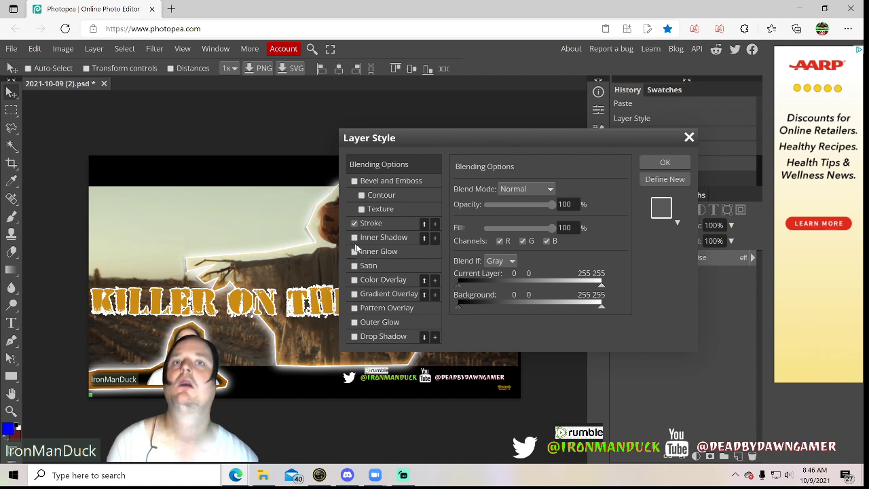
click(354, 323)
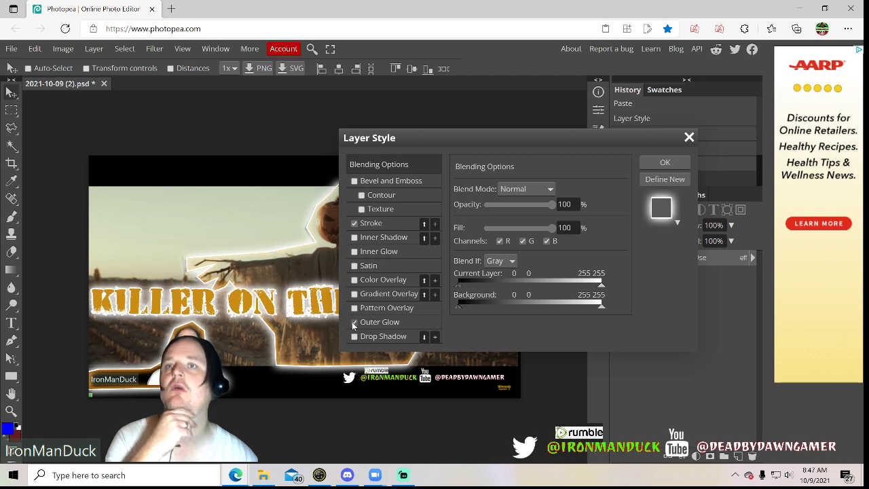
Set the title text's outer glow color to black (000000) and its spread to 47%
drag(479, 146, 541, 129)
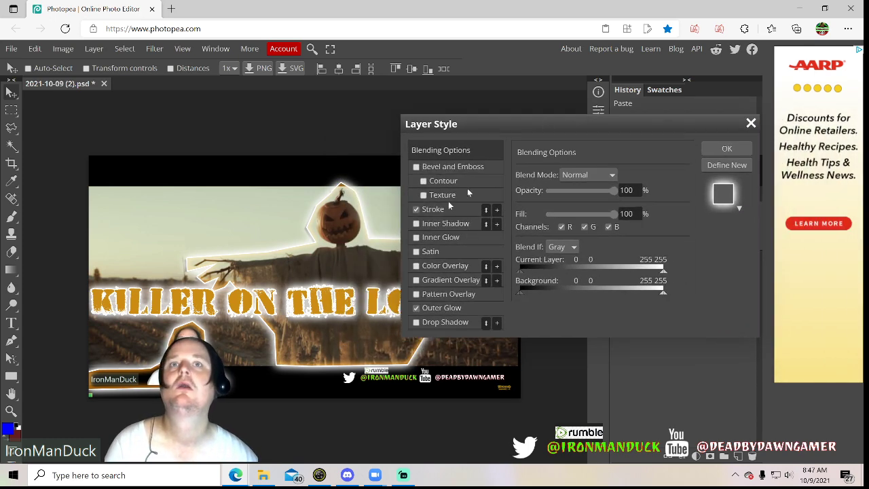
click(443, 309)
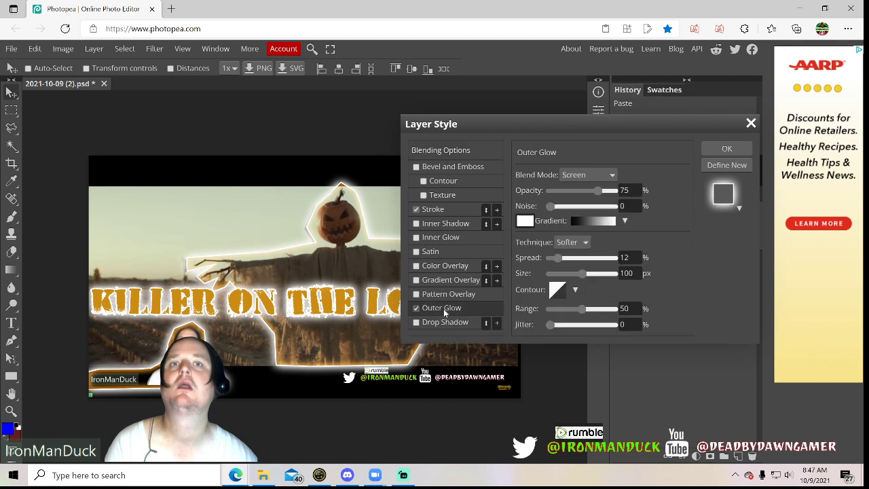
click(523, 222)
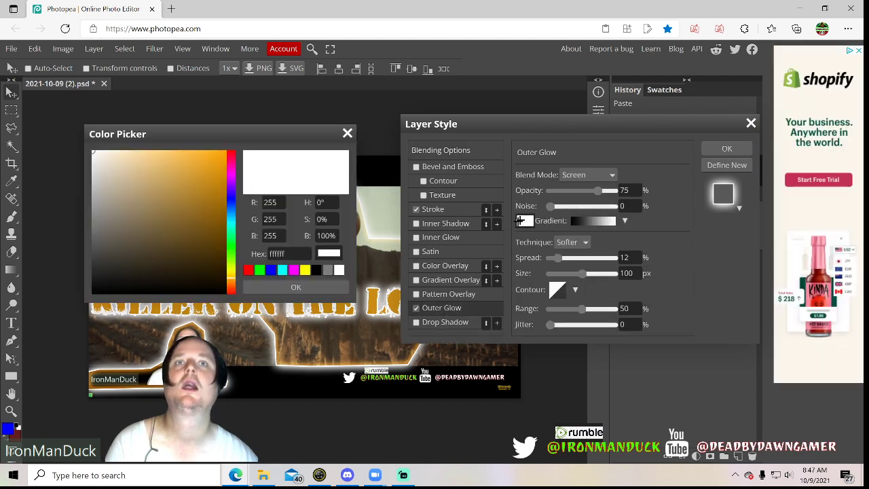
click(316, 271)
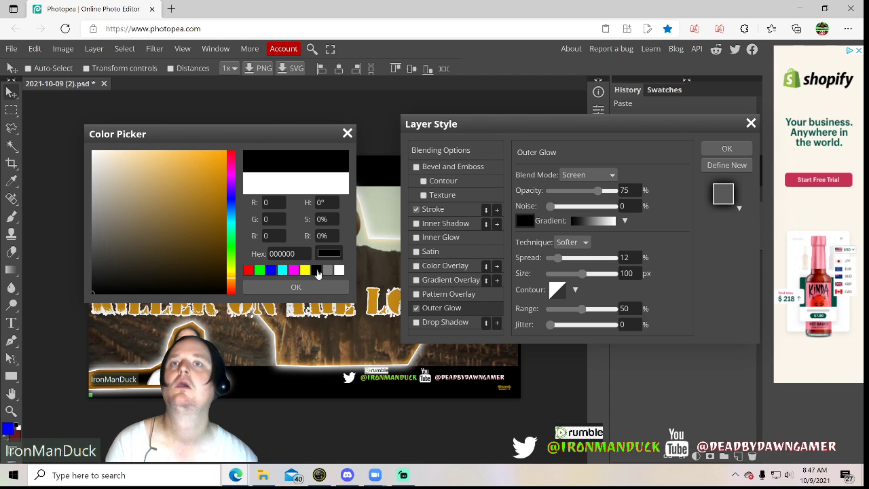
click(296, 287)
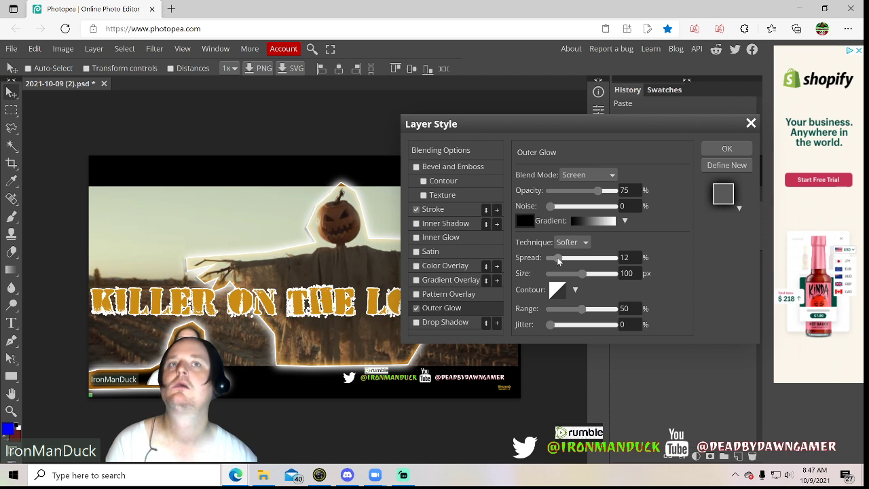
drag(567, 264, 581, 266)
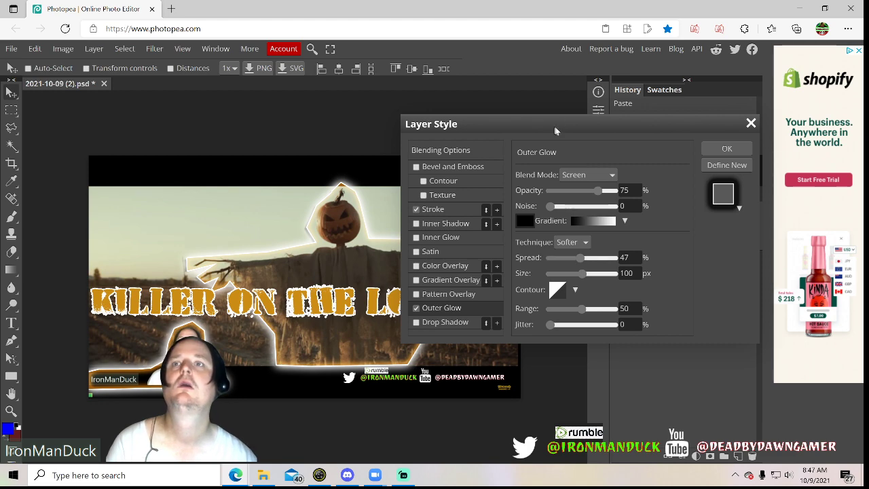
Add a drop shadow to the title text and set its stroke color to black
drag(555, 126, 641, 124)
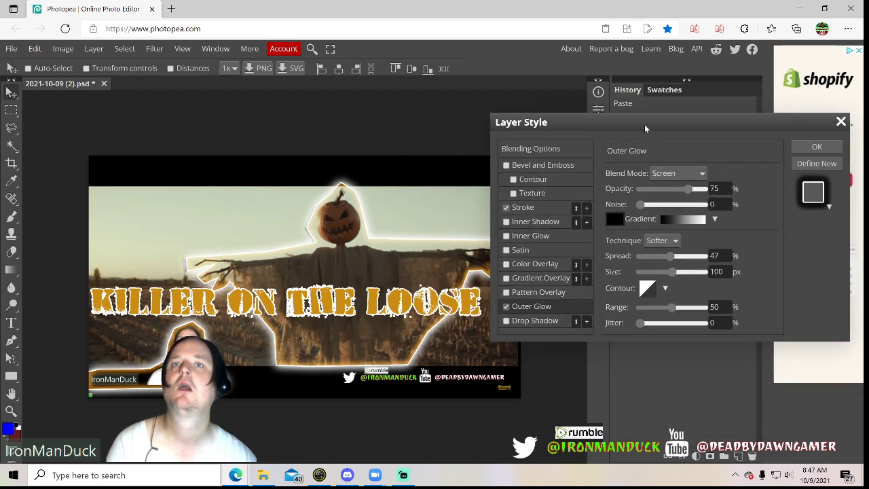
click(506, 321)
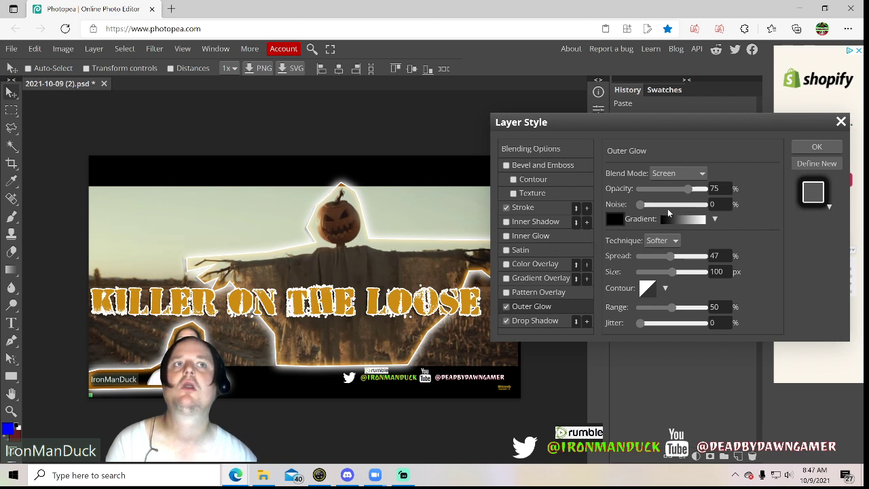
click(517, 207)
click(615, 248)
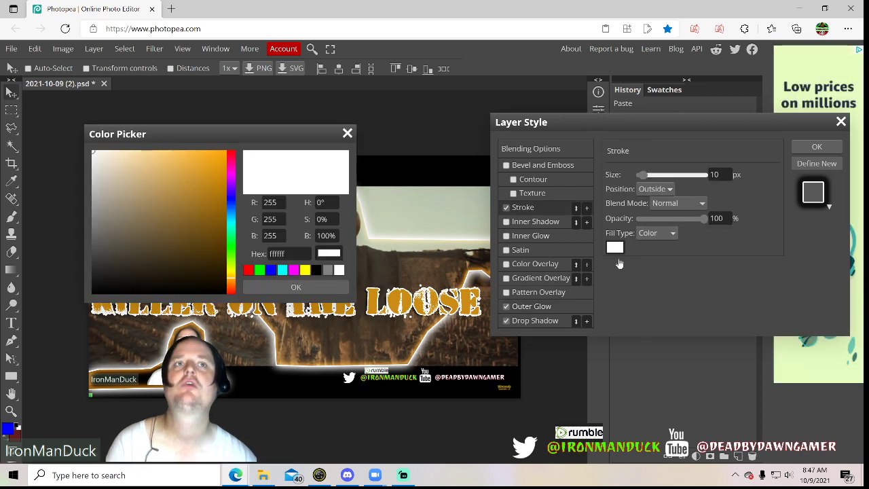
click(316, 270)
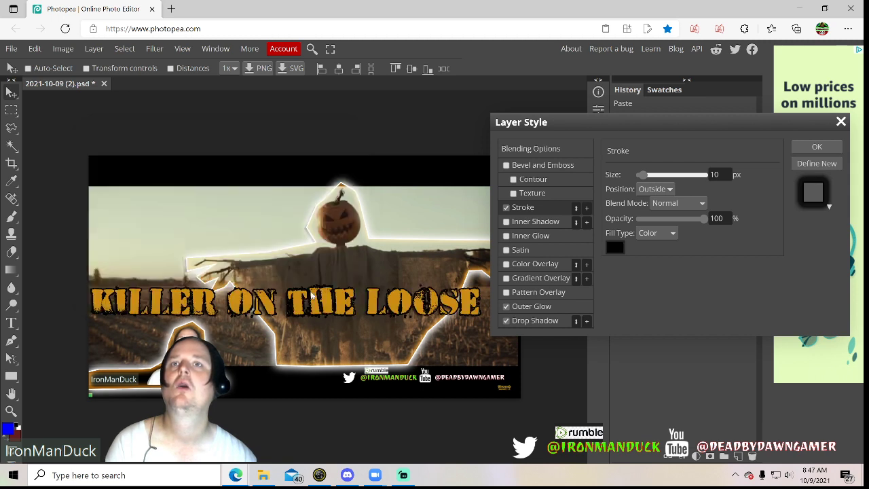
click(296, 287)
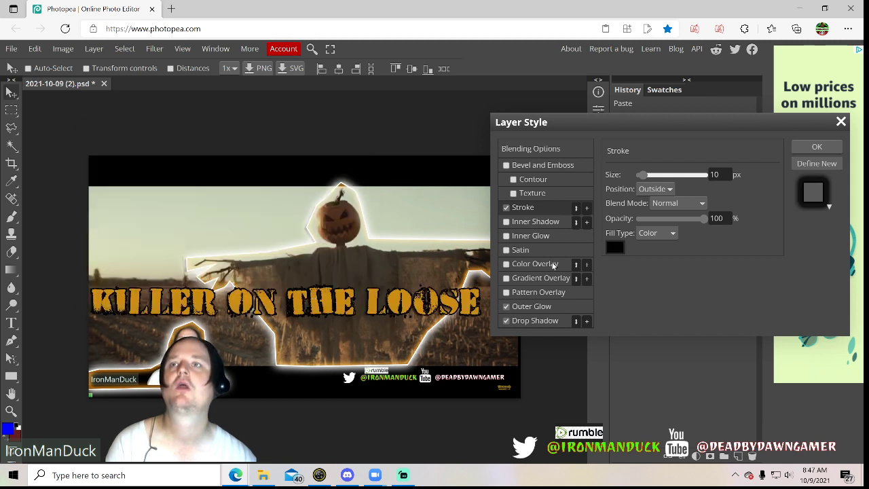
Change the title text's outer glow color to white (ffffff) and set its spread to 11%
click(523, 307)
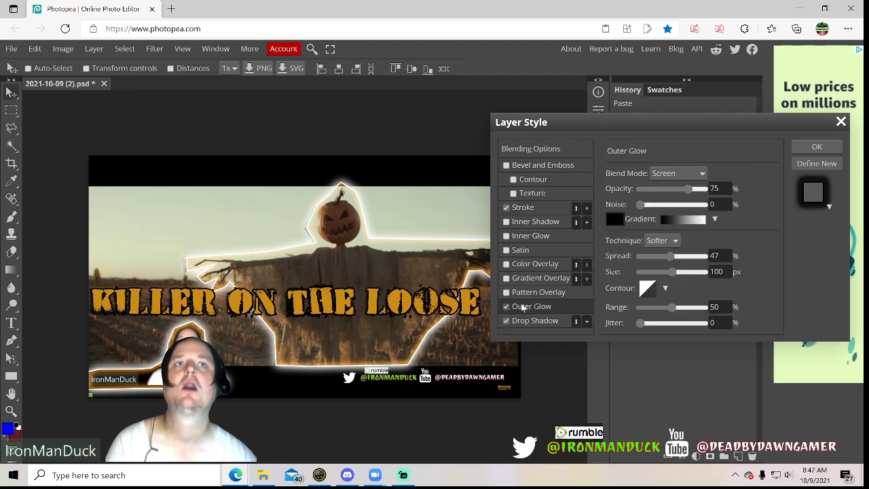
click(615, 219)
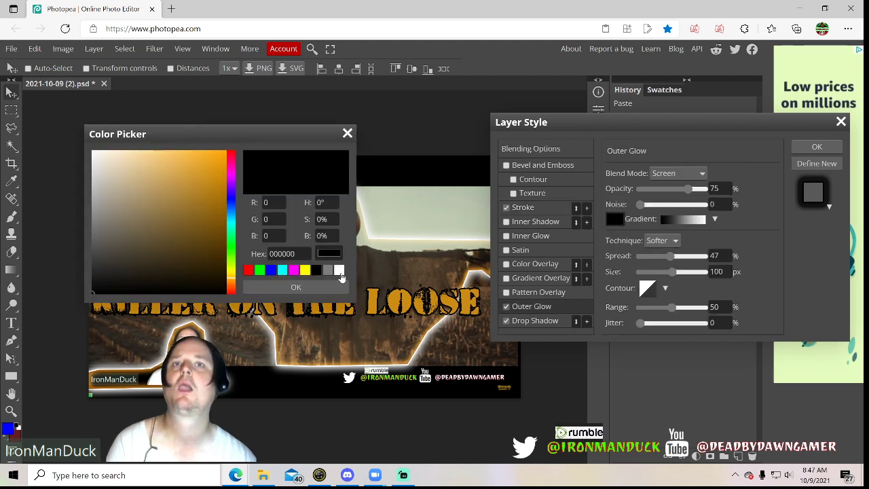
click(340, 271)
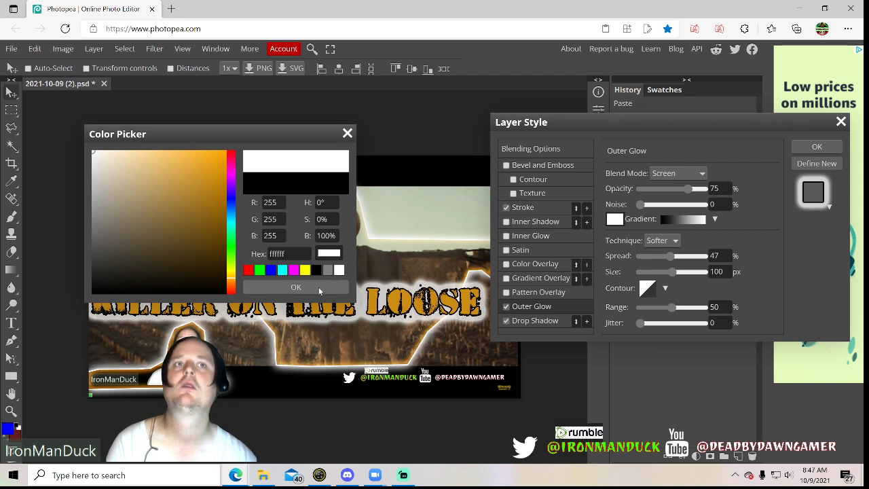
click(296, 287)
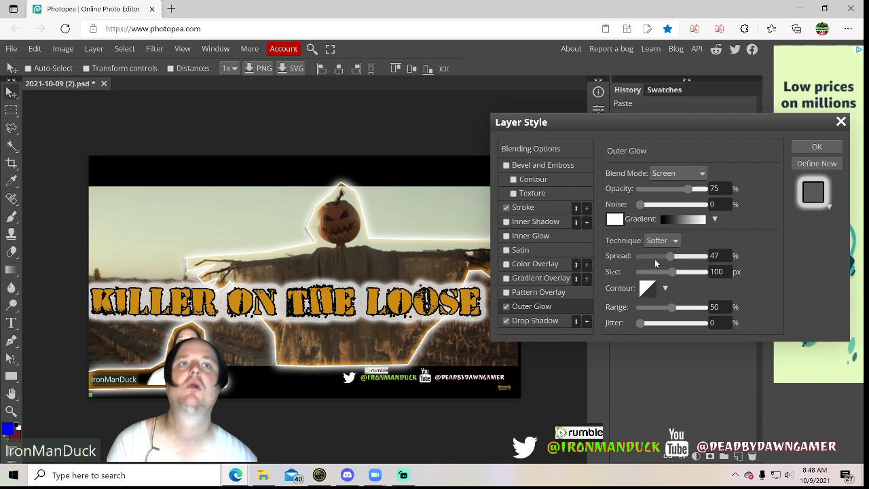
click(655, 261)
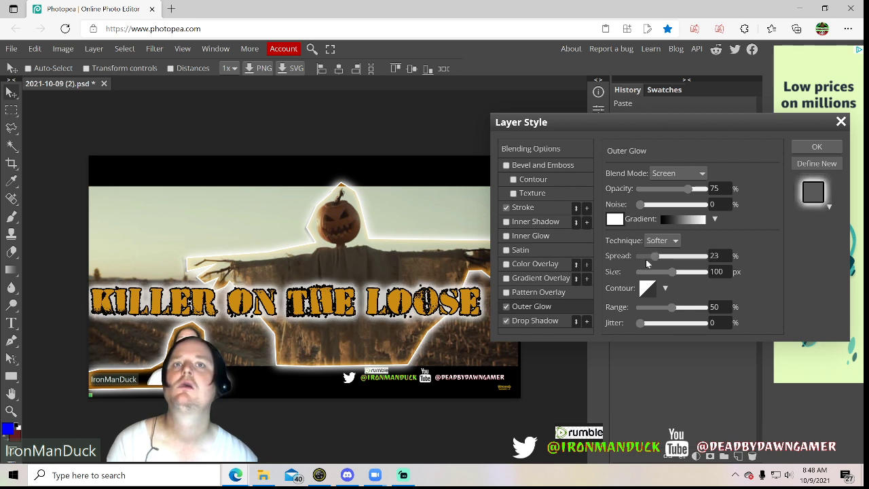
click(649, 260)
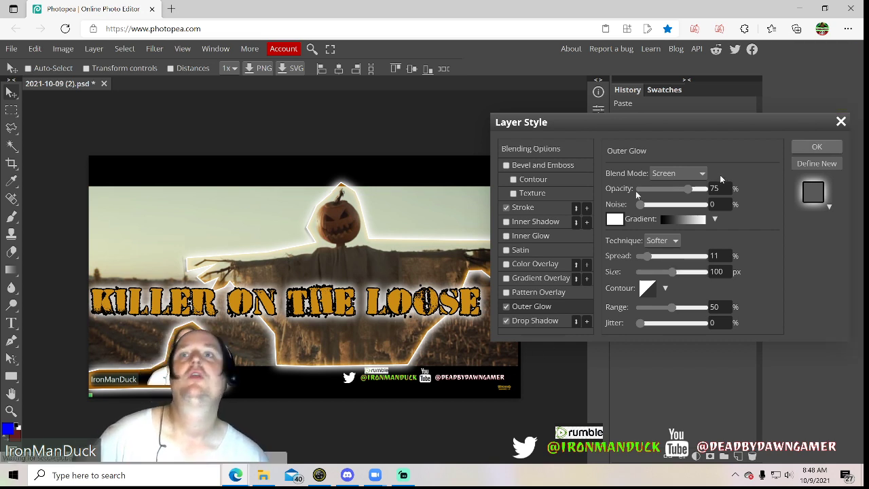
click(817, 146)
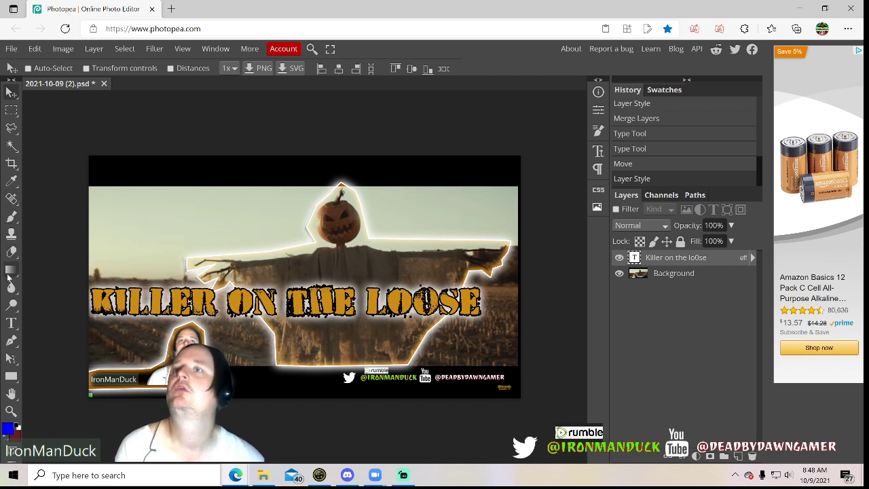
Add a "Reaction" text layer at 400 px in the sky beside the pumpkin head, starting near the picture's left edge
click(11, 324)
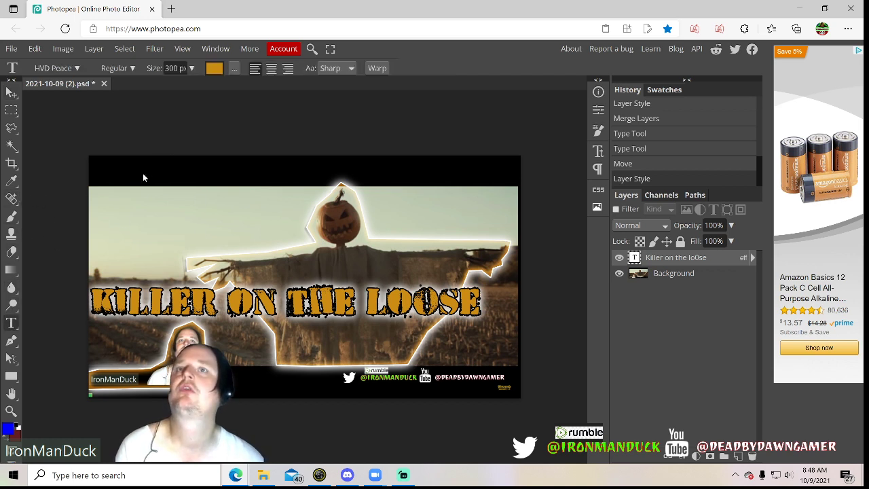
click(136, 219)
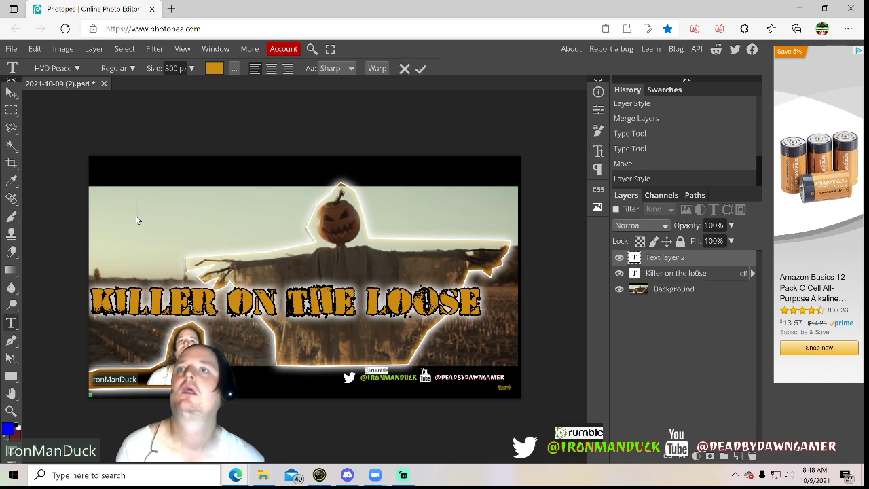
click(169, 68)
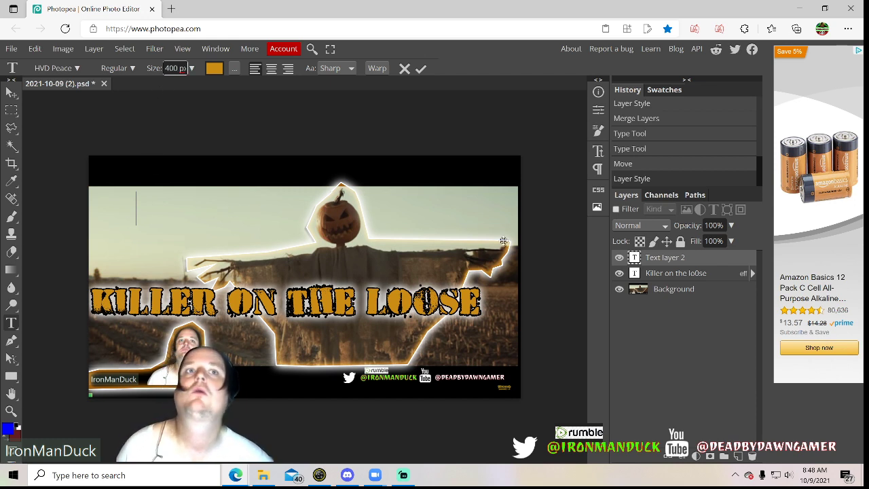
double_click(652, 258)
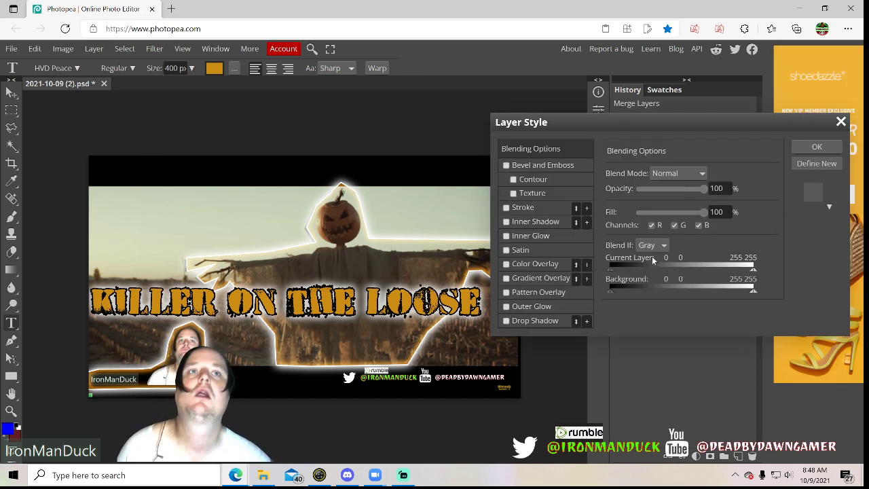
click(841, 122)
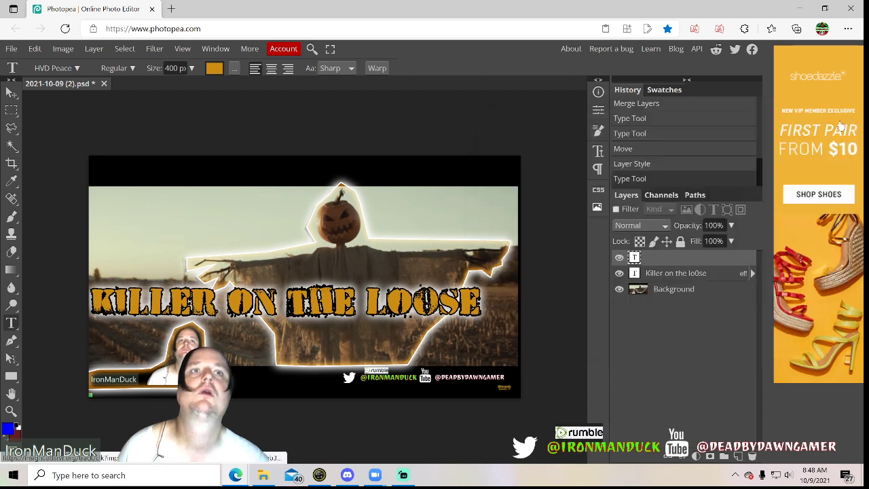
double_click(635, 259)
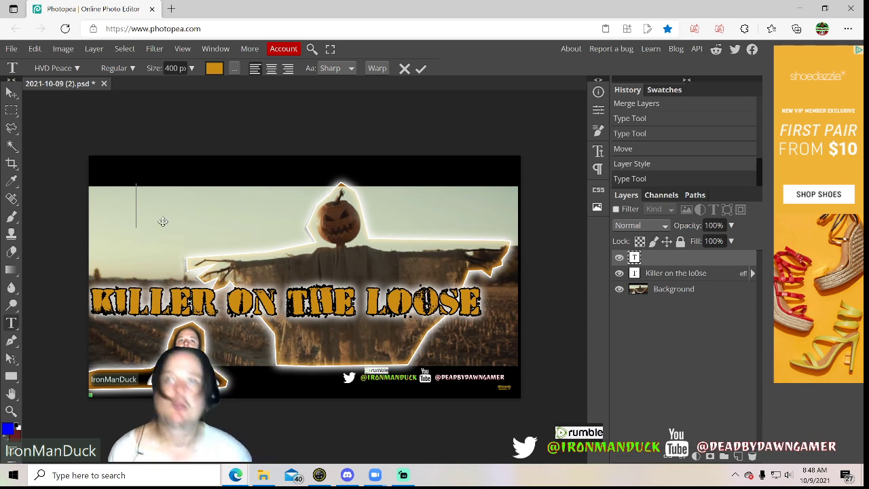
text(REACTION)
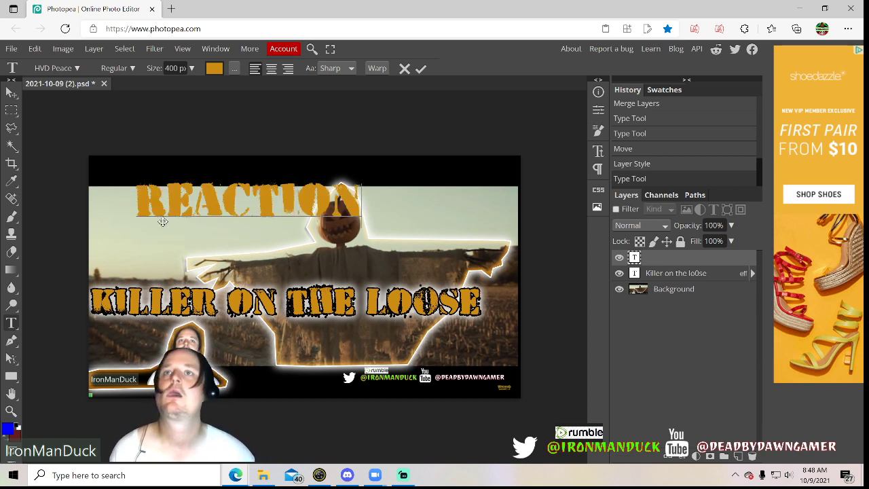
drag(135, 233, 97, 231)
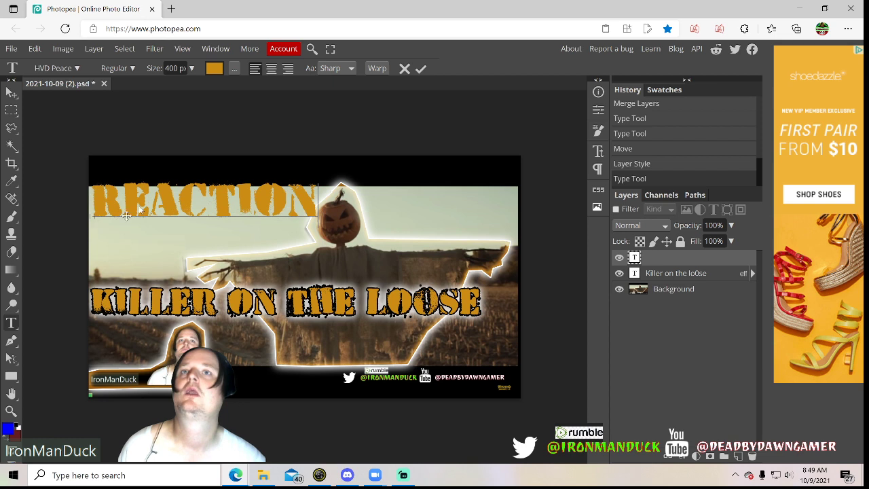
Set the "Reaction" text's size to 350 px and move it slightly lower, just above the scarecrow's arm
double_click(635, 258)
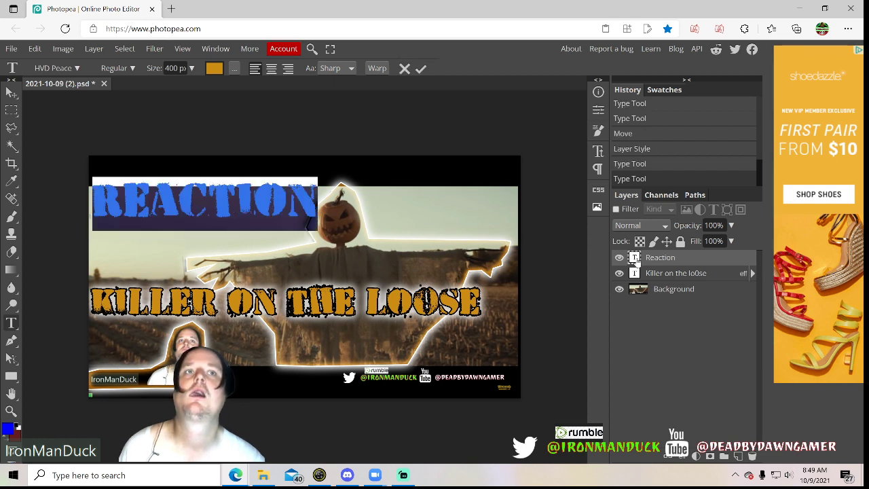
double_click(175, 68)
text(3)
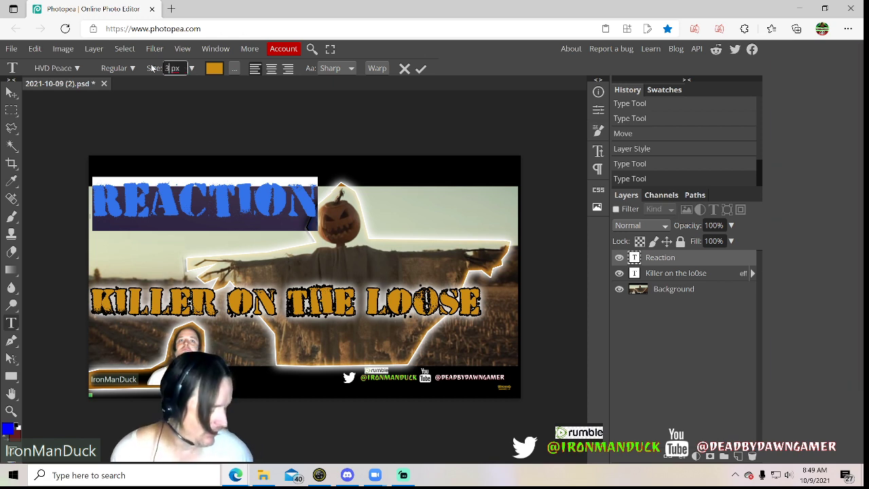
text(50)
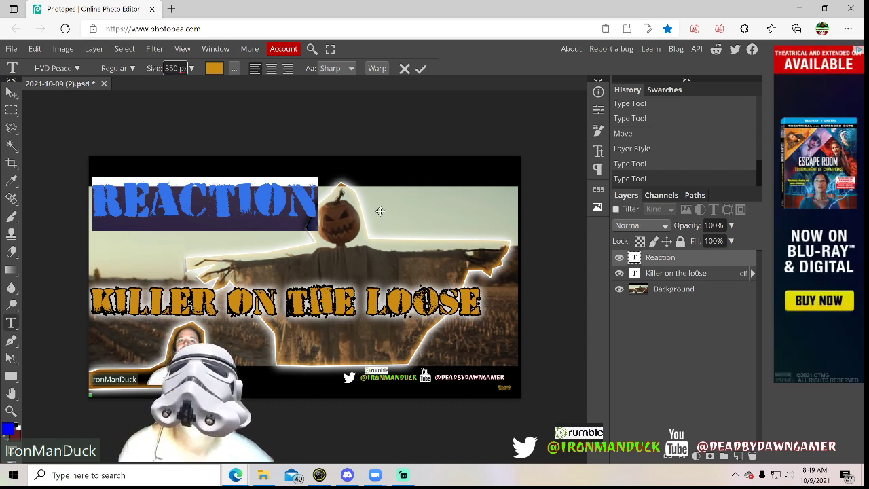
click(654, 259)
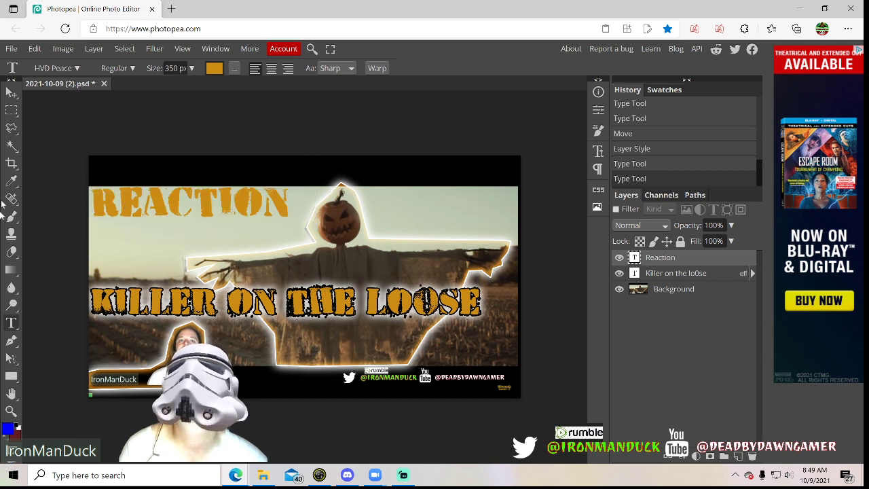
click(11, 92)
drag(90, 213, 95, 237)
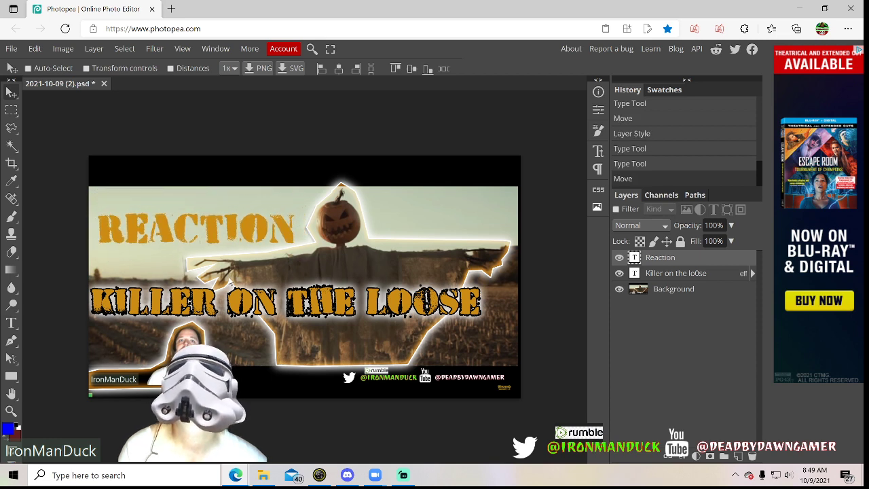
Add a stroke, inner glow, outer glow and drop shadow to the "Reaction" text layer through its blending options
right_click(668, 258)
click(588, 140)
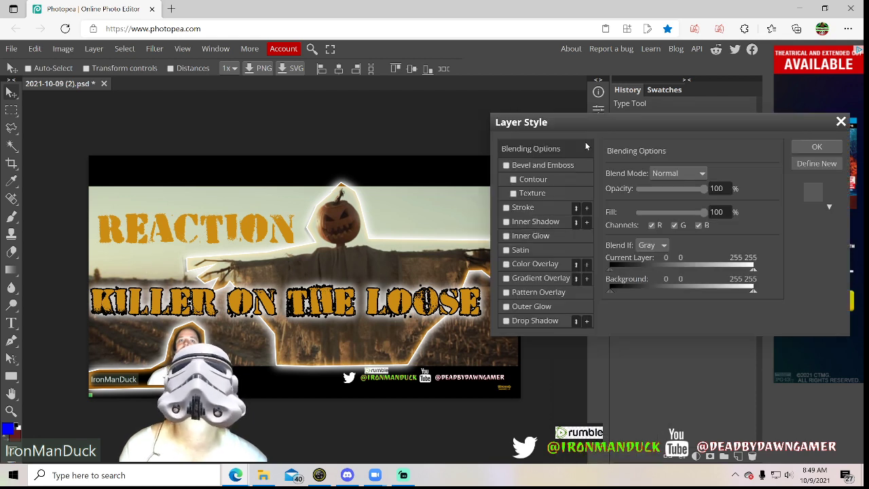
click(506, 208)
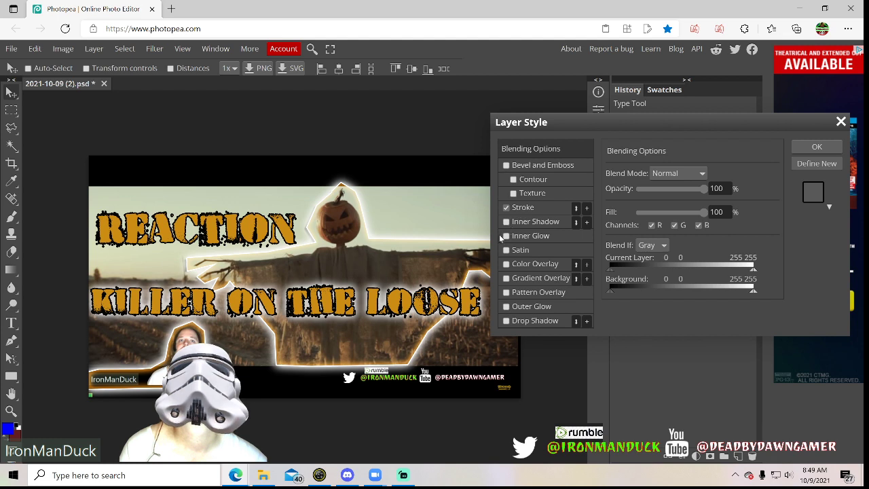
click(506, 236)
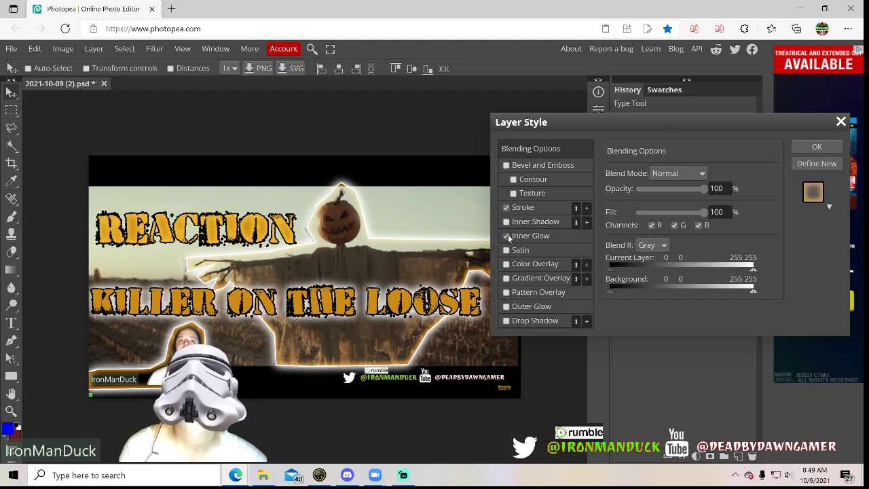
click(506, 236)
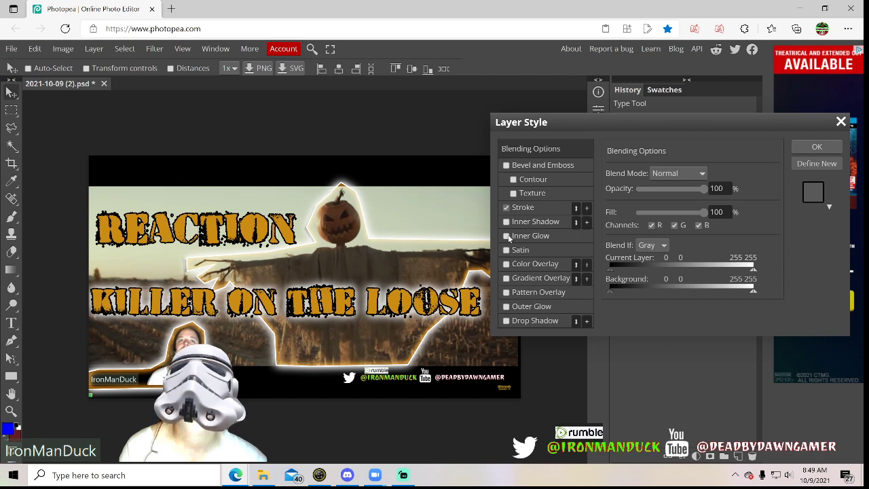
click(506, 307)
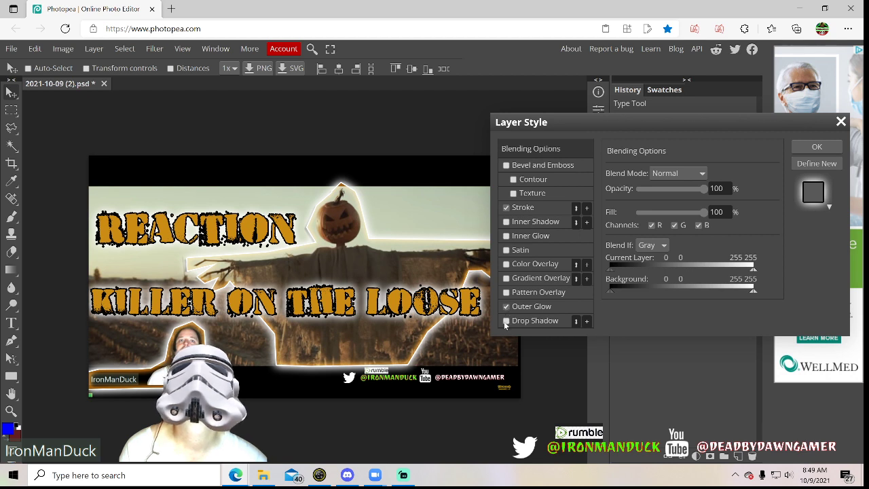
click(506, 321)
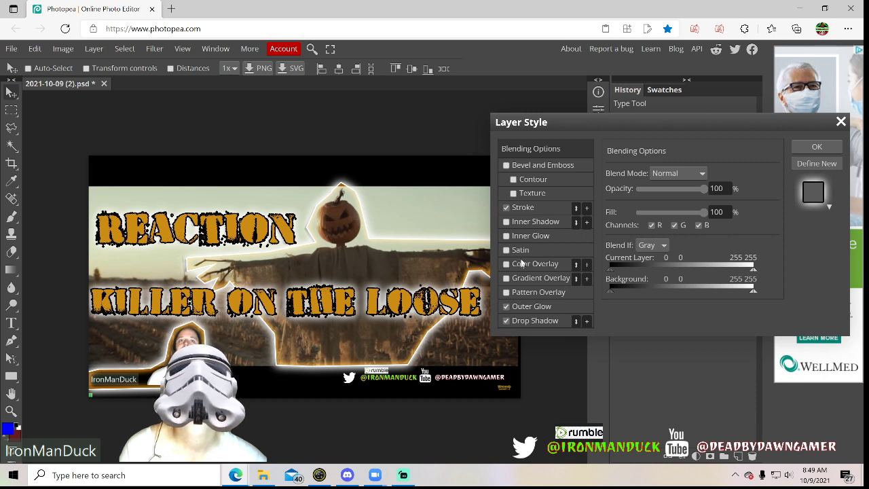
click(506, 237)
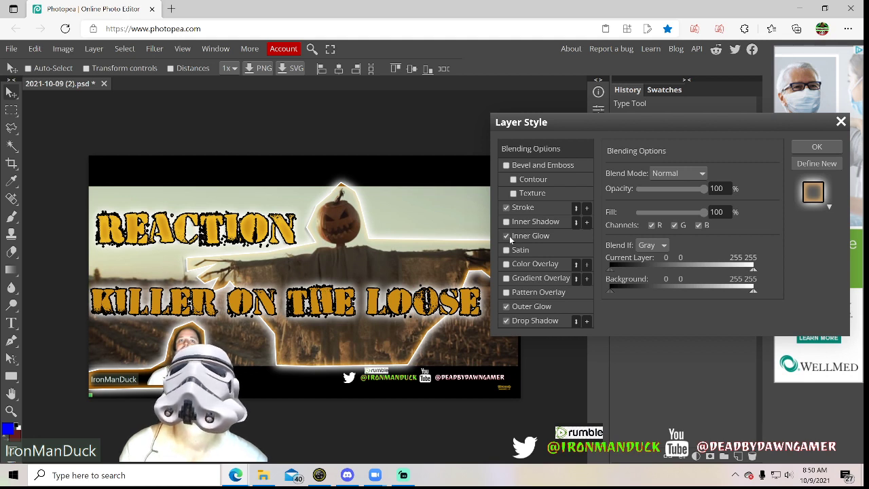
Set the "Reaction" text's outer glow spread to 36% and apply the layer style
click(527, 323)
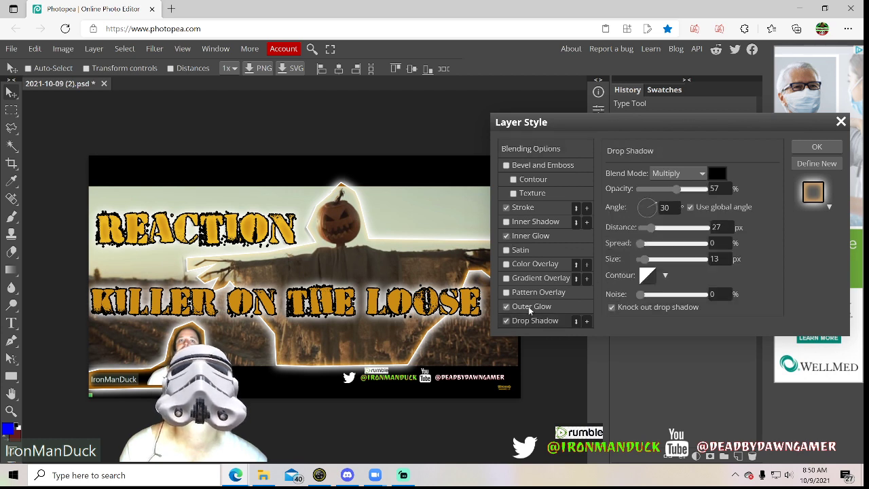
click(529, 307)
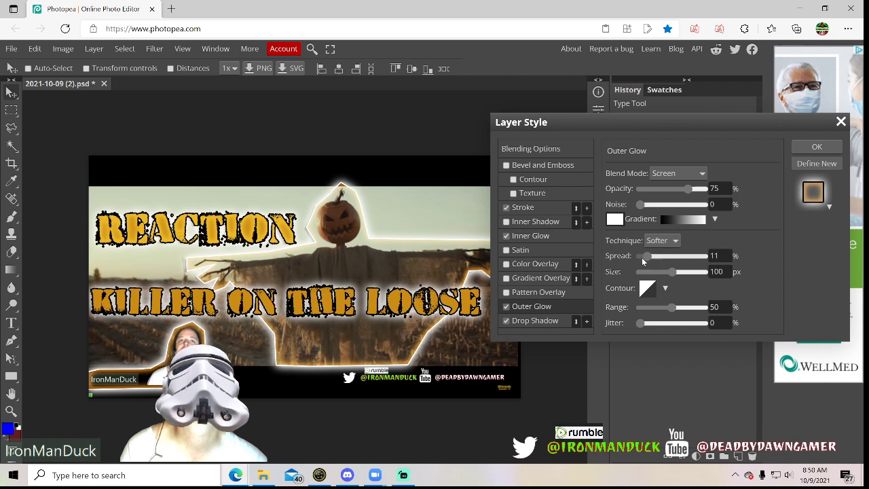
drag(646, 256, 662, 259)
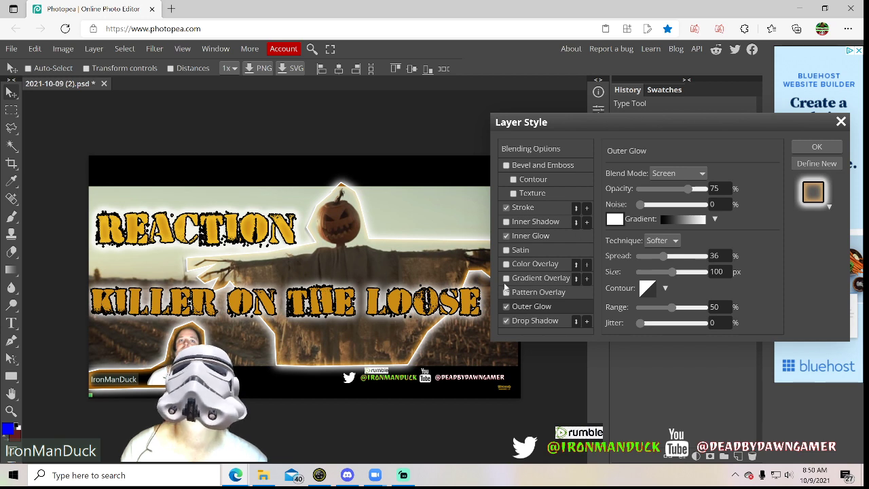
click(815, 148)
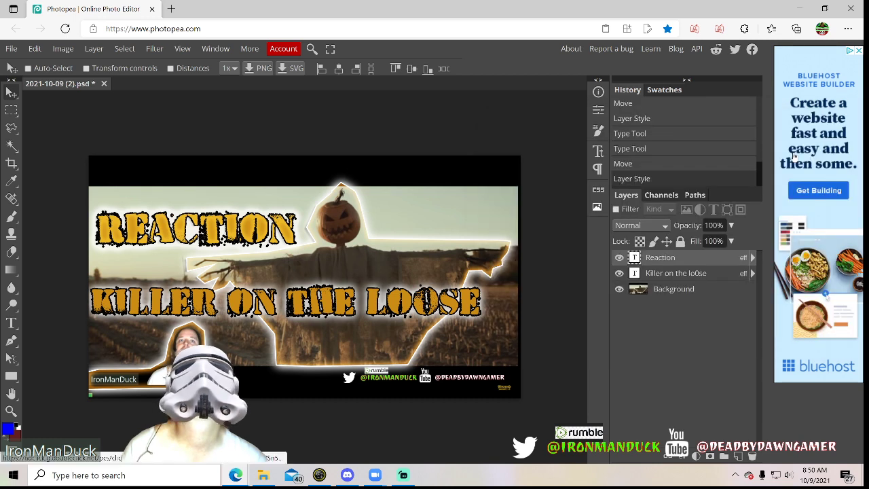
Add an inner shadow to the "Killer on the Loose" text layer through its blending options and apply the layer style
click(661, 273)
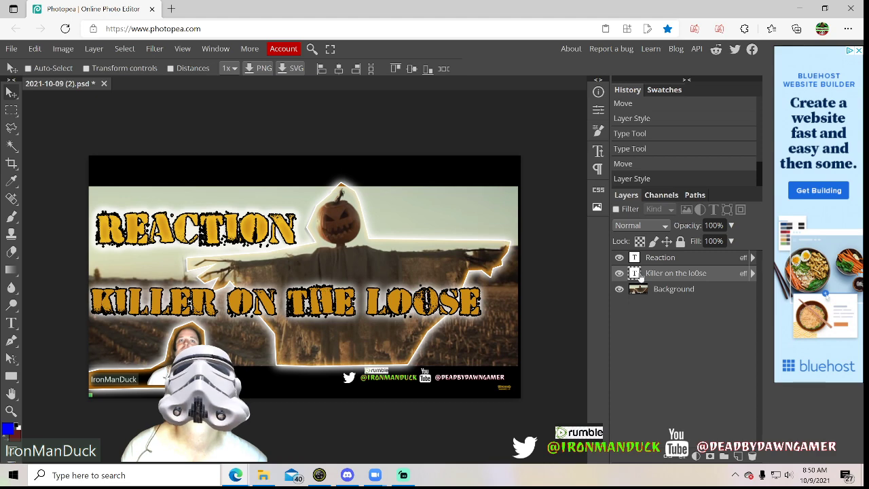
double_click(637, 275)
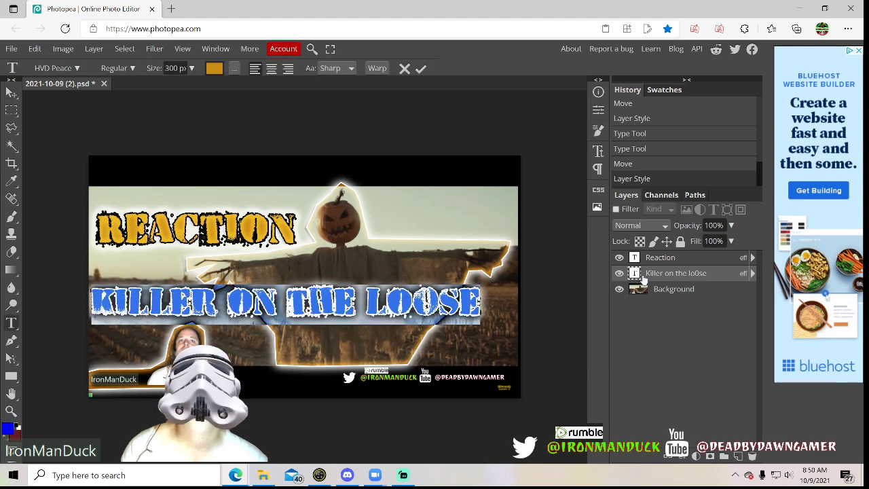
click(657, 278)
right_click(658, 278)
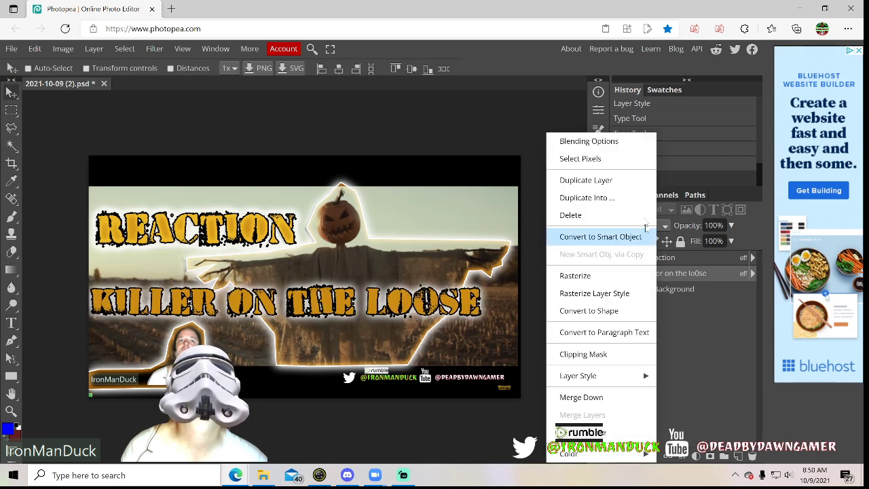
click(607, 147)
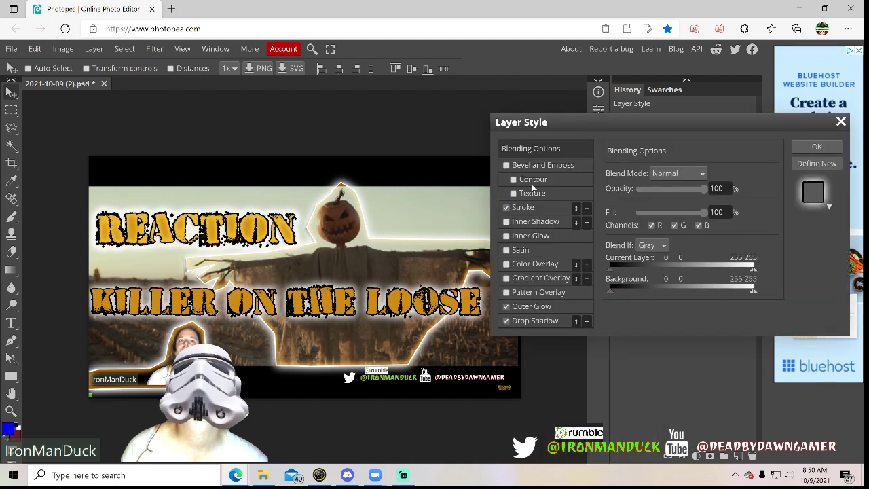
click(506, 222)
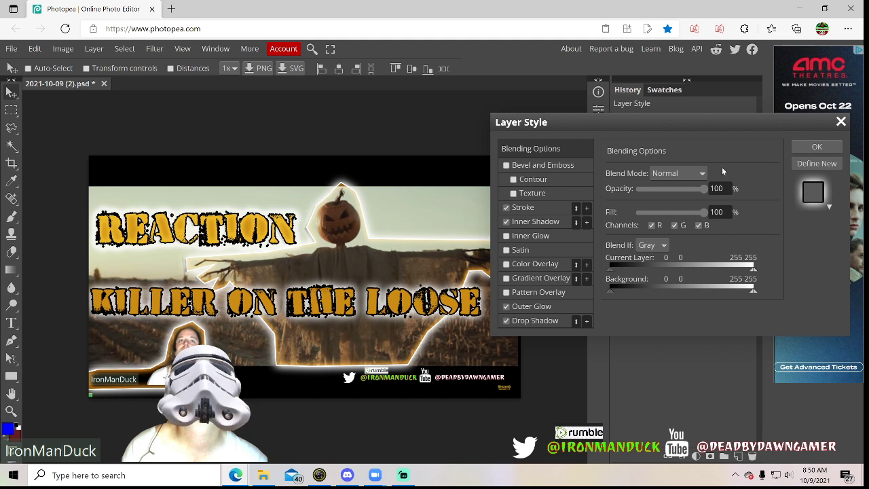
click(817, 148)
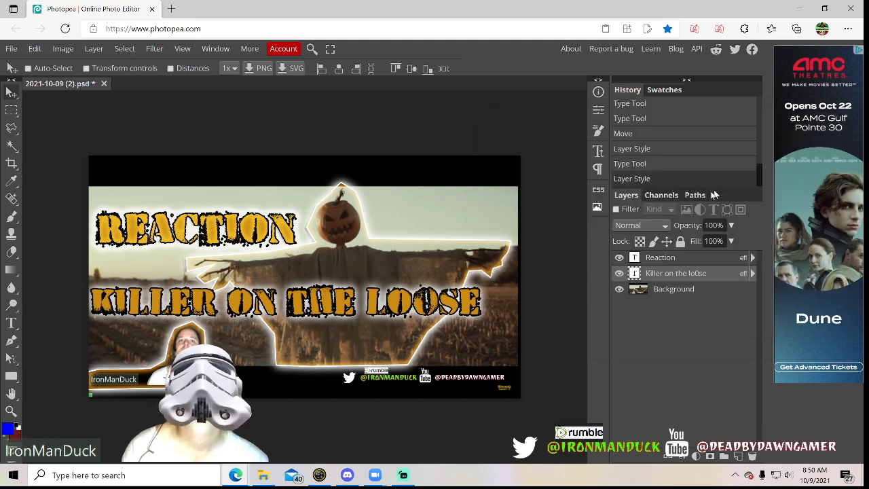
Open the outer glow settings in the "Reaction" text layer's blending options
click(651, 259)
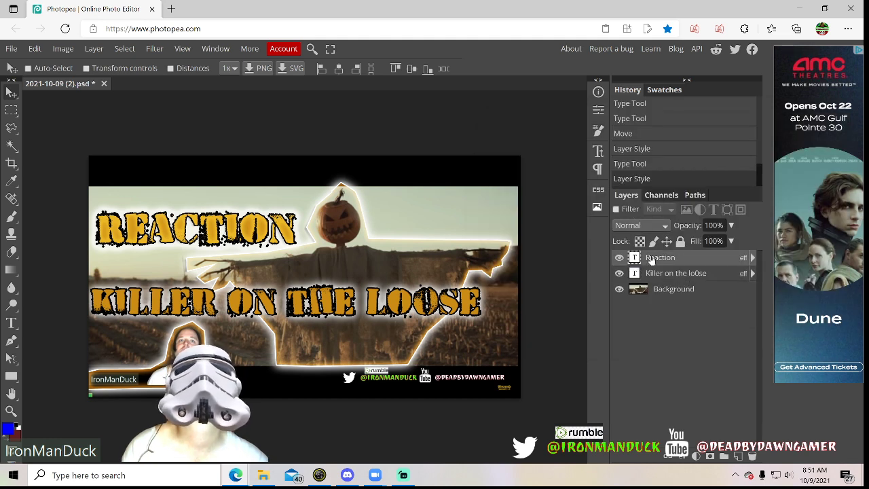
double_click(659, 258)
double_click(635, 258)
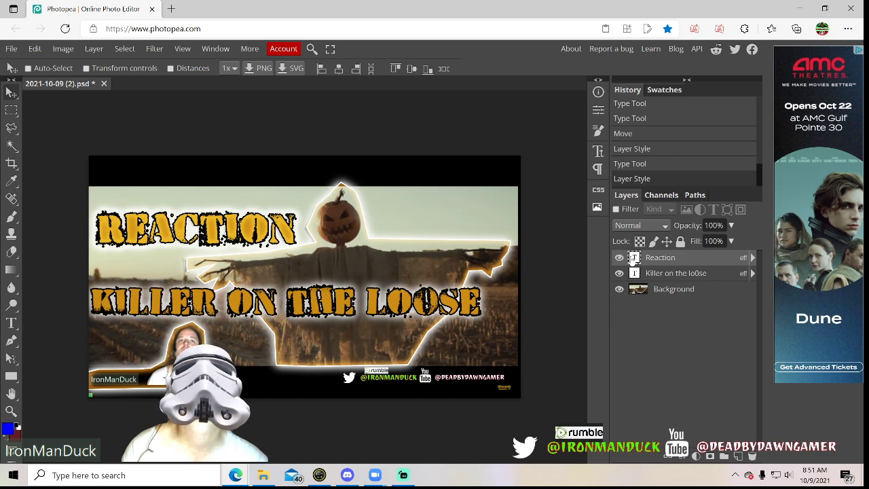
right_click(643, 260)
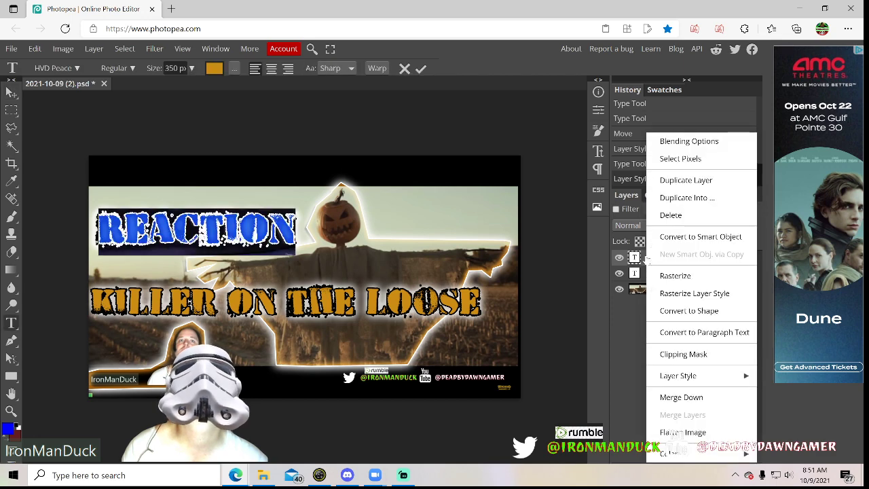
click(688, 141)
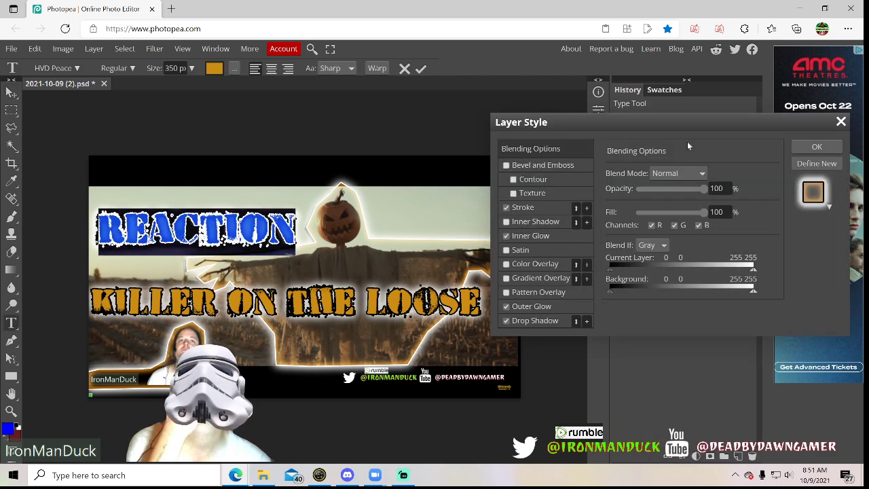
click(514, 309)
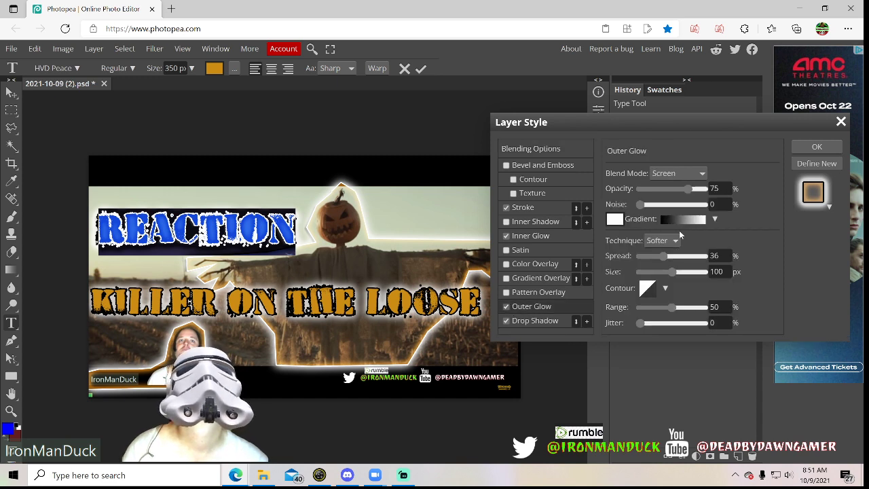
Change the "Reaction" text's outer glow colour to orange, hex db9a1d
click(615, 219)
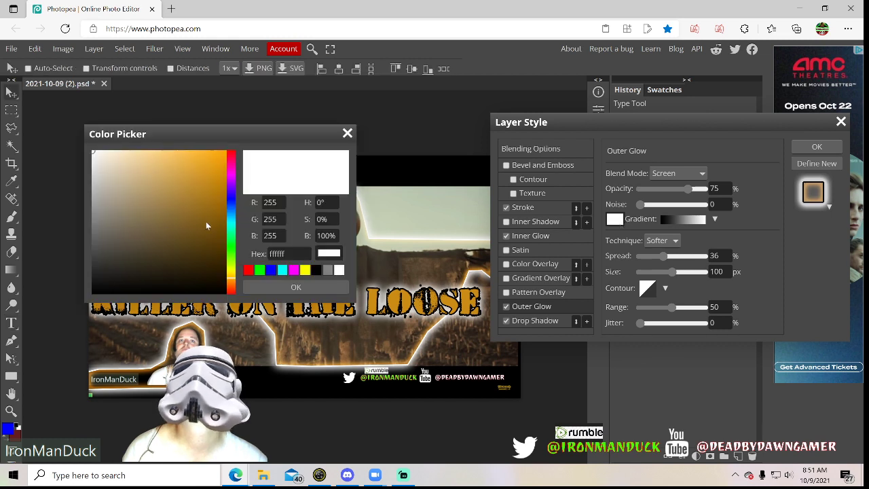
click(209, 171)
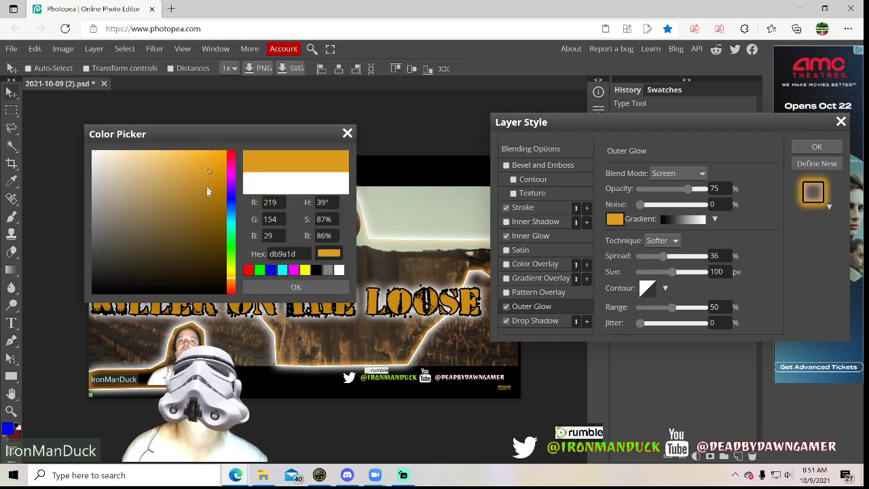
click(280, 287)
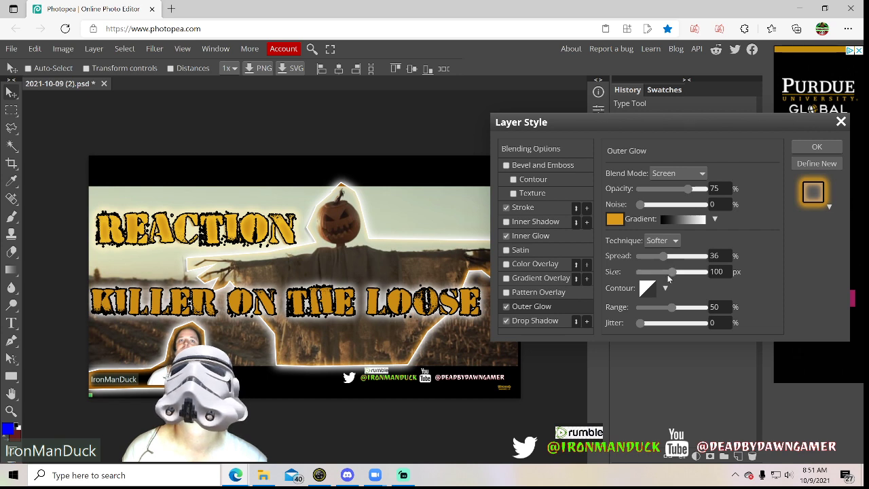
Set the "Reaction" text's outer glow size to 85 px and its colour to white, and apply the layer style
drag(670, 272, 668, 272)
click(621, 224)
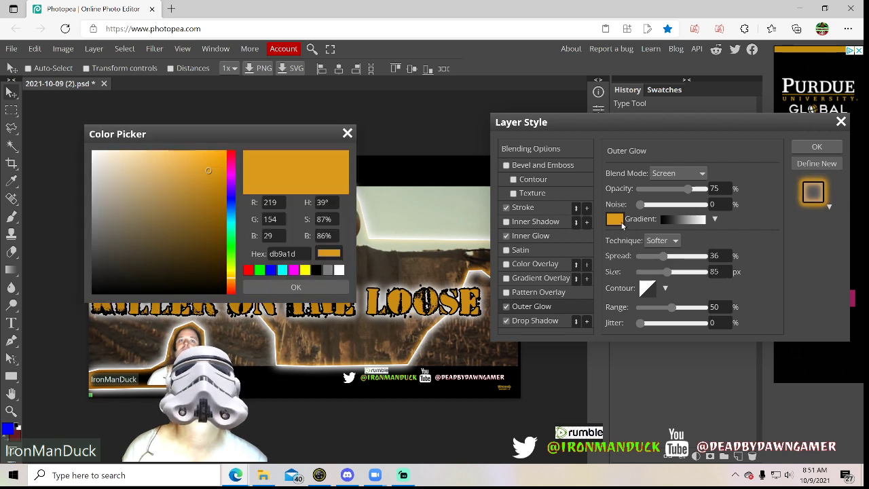
click(337, 271)
click(324, 285)
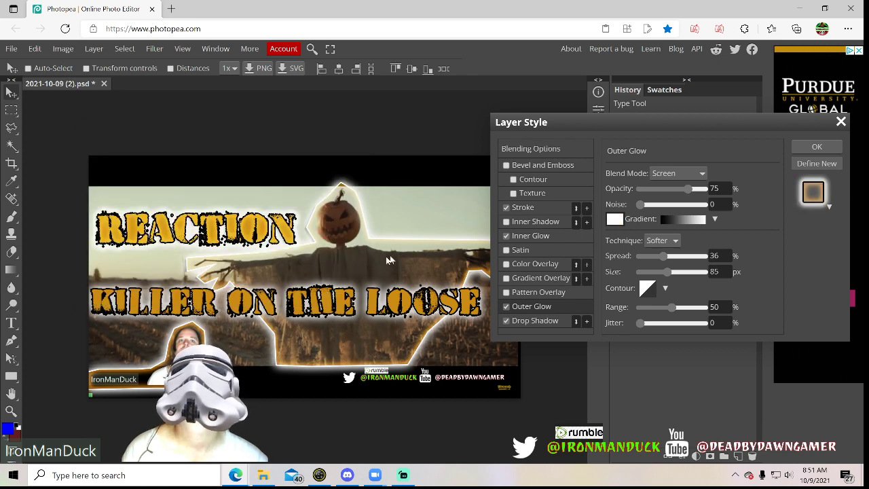
click(817, 148)
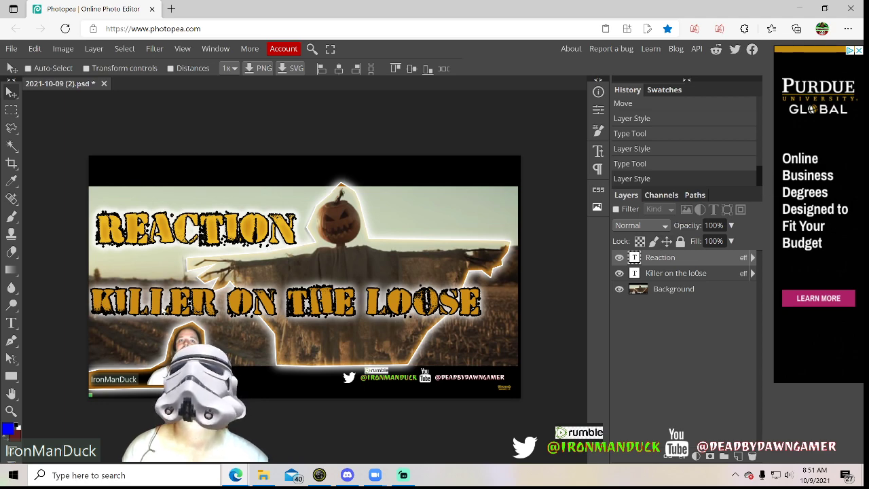
Switch to File Explorer to check the reaction video's file in the Videos folder, and return to the thumbnail
key(alt+Tab)
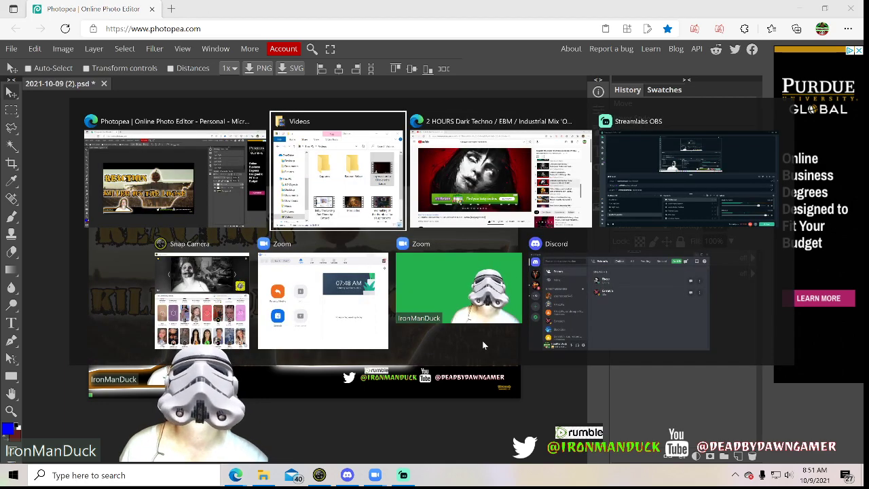
key(alt+Tab)
key(alt+Tab)
key(alt+Tab)
key(alt+Tab)
key(alt+Tab)
key(alt+Tab)
key(alt+Tab)
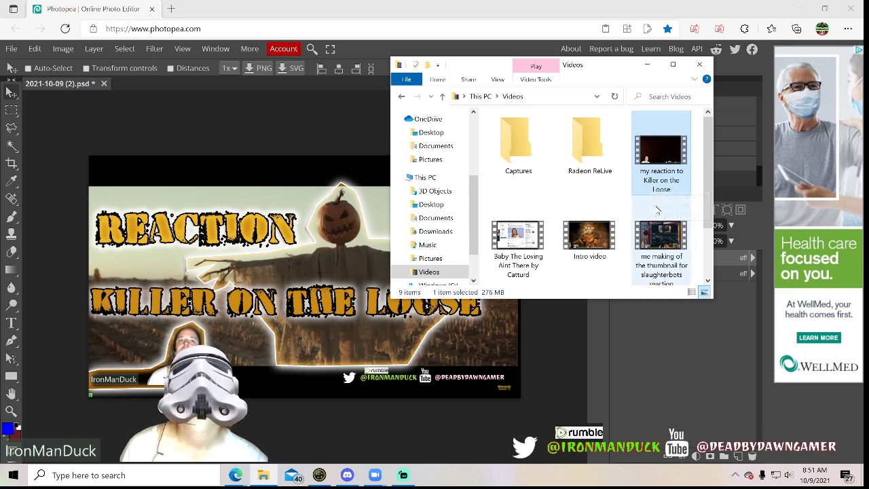
click(647, 64)
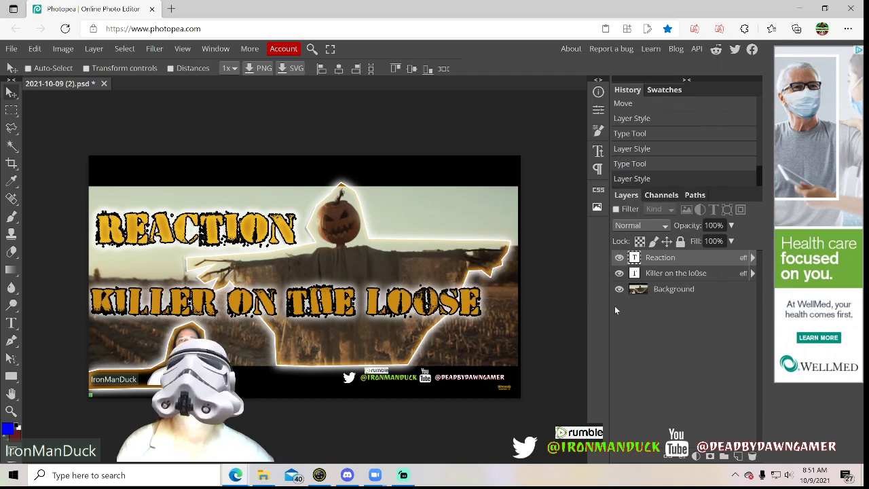
Save the layered document as a PSD over the existing 2021-10-09 (2) file in the Screenshots folder
click(11, 49)
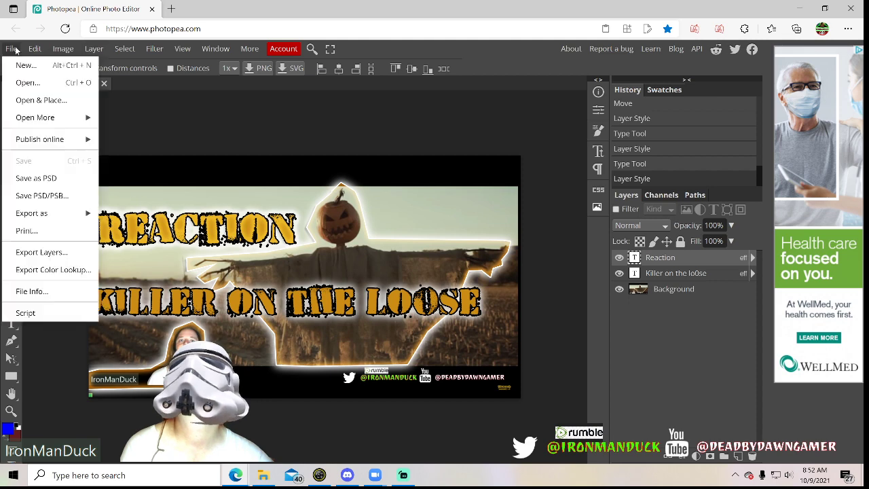
click(45, 178)
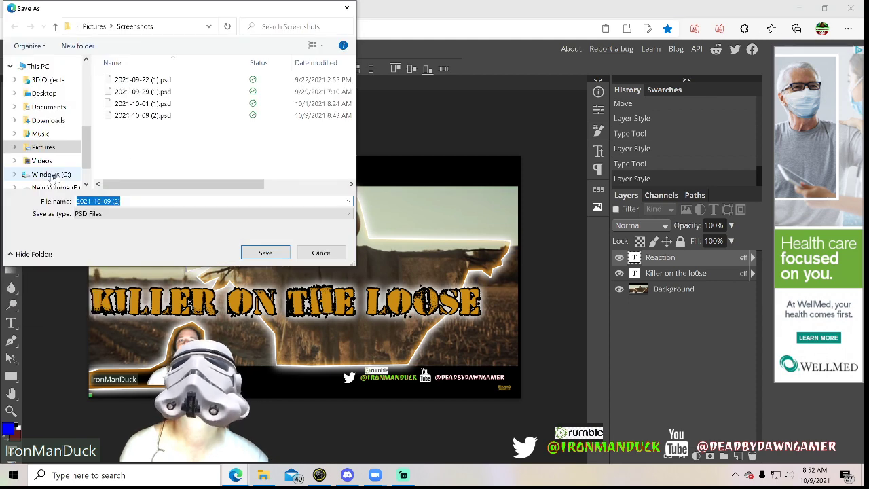
click(248, 250)
click(468, 242)
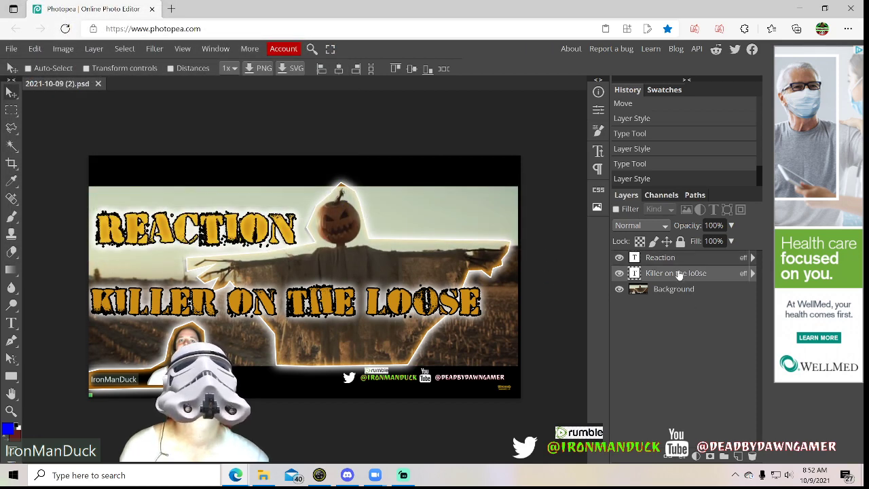
Merge the "Killer on the Loose" and "Reaction" text layers down into the Background layer
right_click(683, 273)
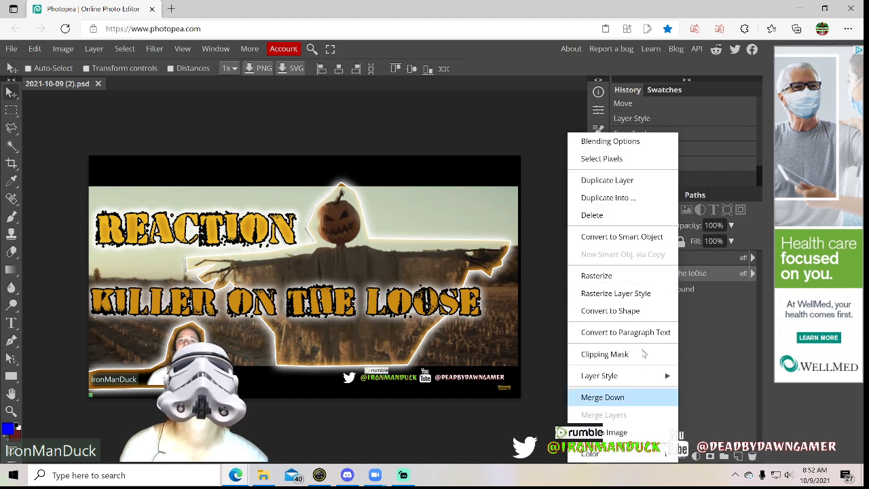
click(639, 397)
right_click(653, 261)
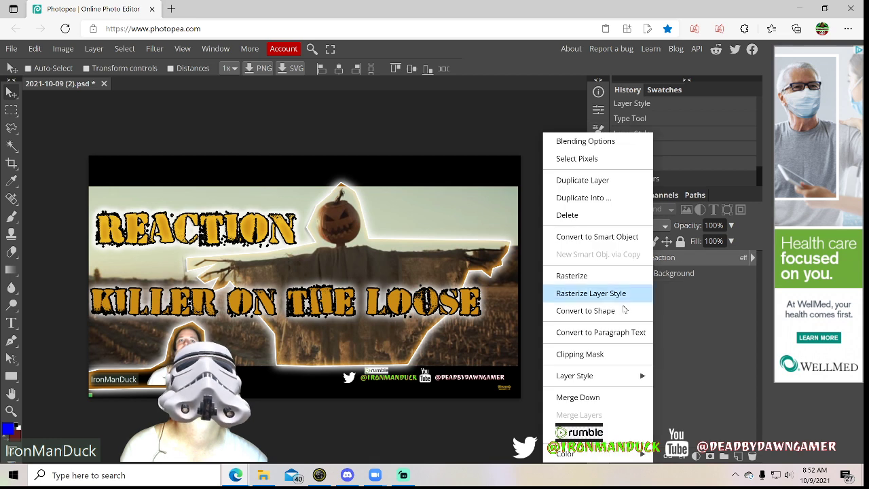
click(571, 399)
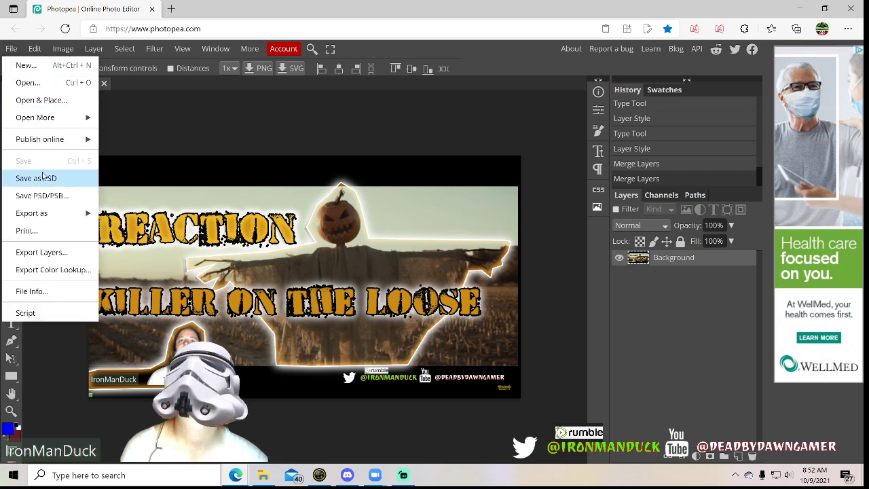
Export the merged thumbnail as a JPG at 1280 × 720 px and 100% quality
mouse_move(83, 214)
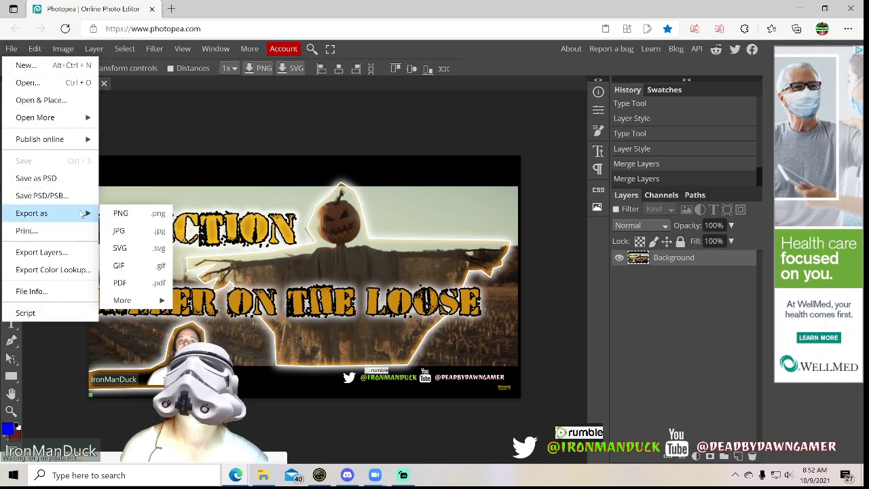
click(120, 231)
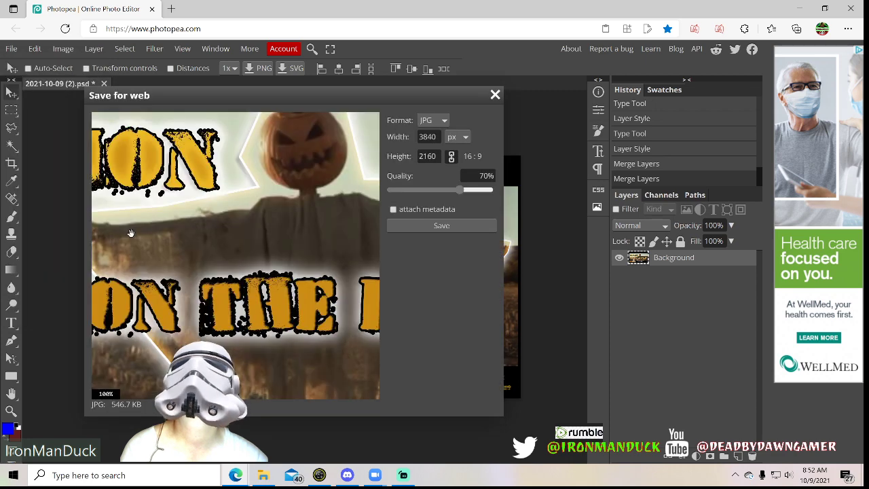
click(439, 136)
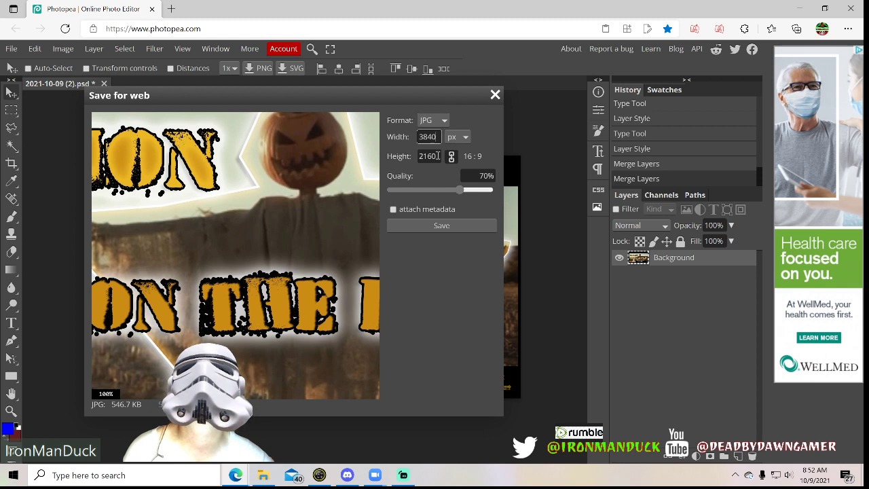
drag(433, 136, 406, 138)
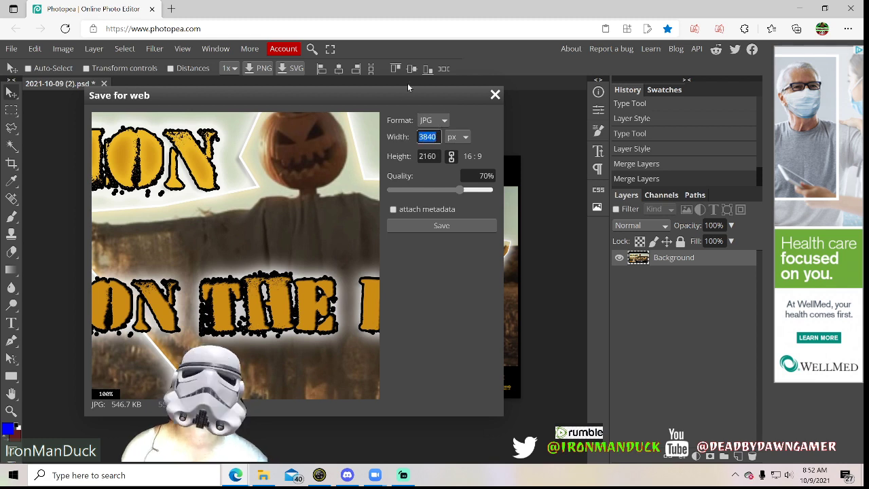
text(128)
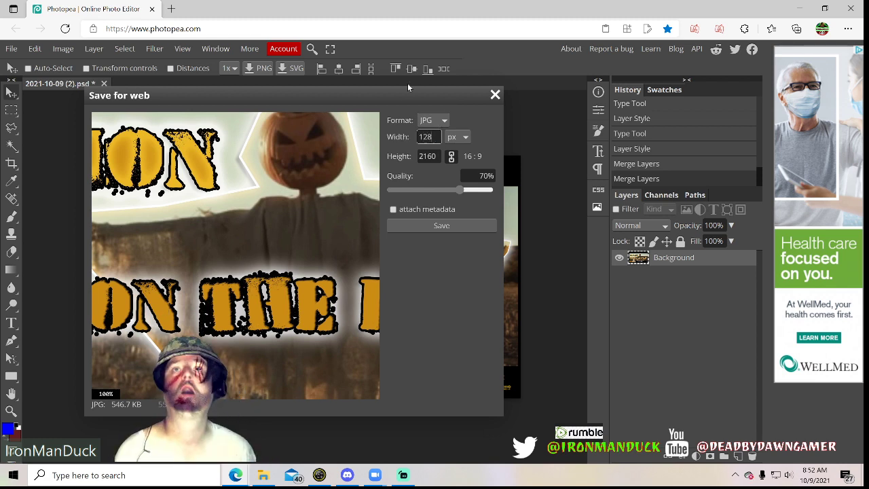
text(0)
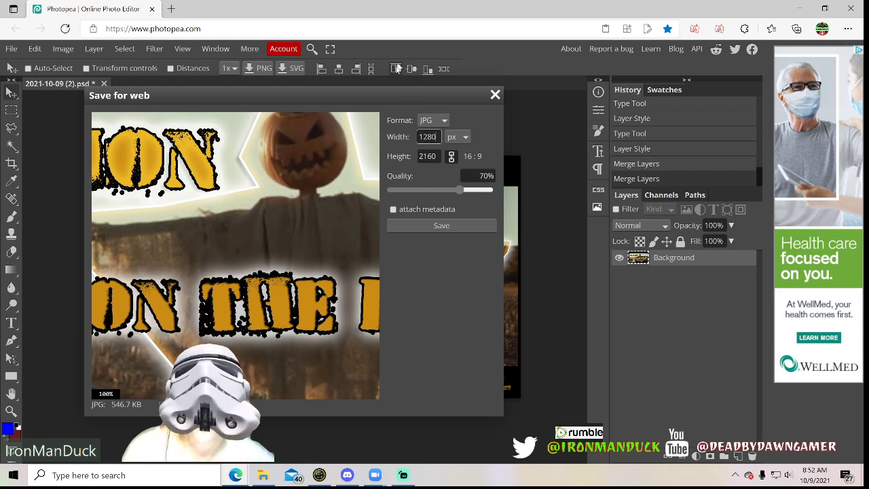
click(437, 157)
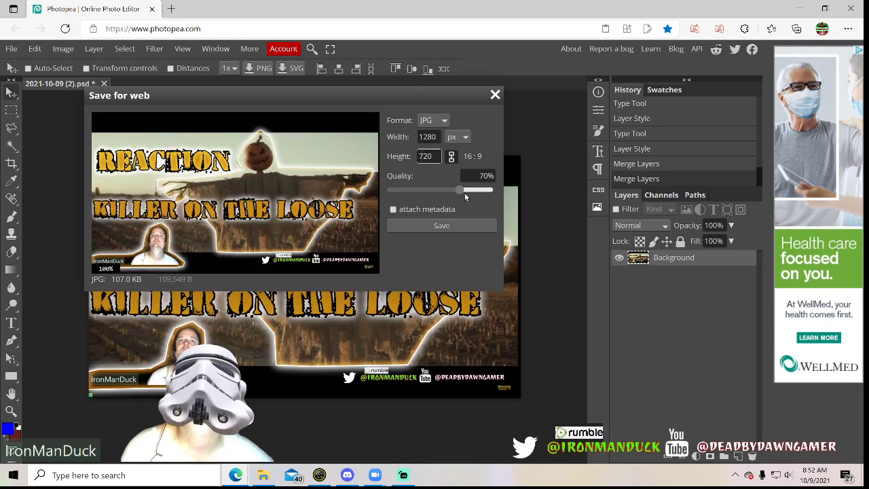
drag(459, 189, 496, 194)
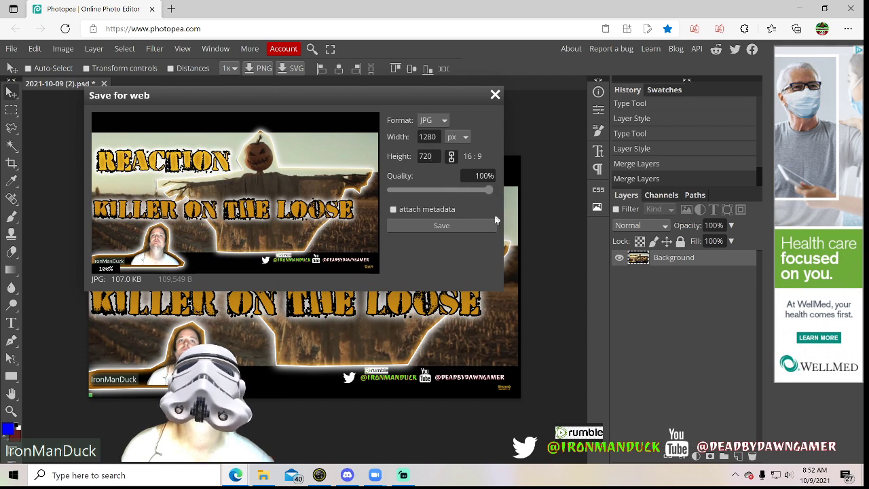
click(442, 226)
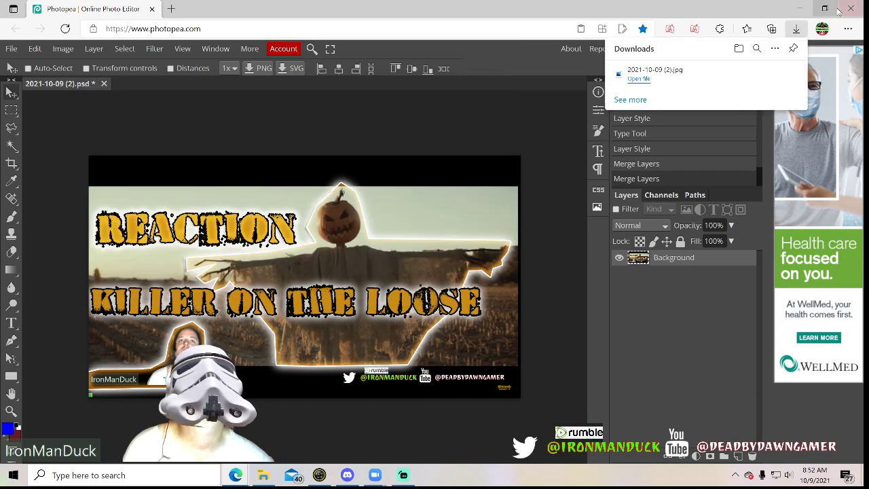
Open the exported 2021-10-09 (2) JPG in Photos and save a copy as "reaction k o l th n" in the thumb nail templates folder
click(674, 74)
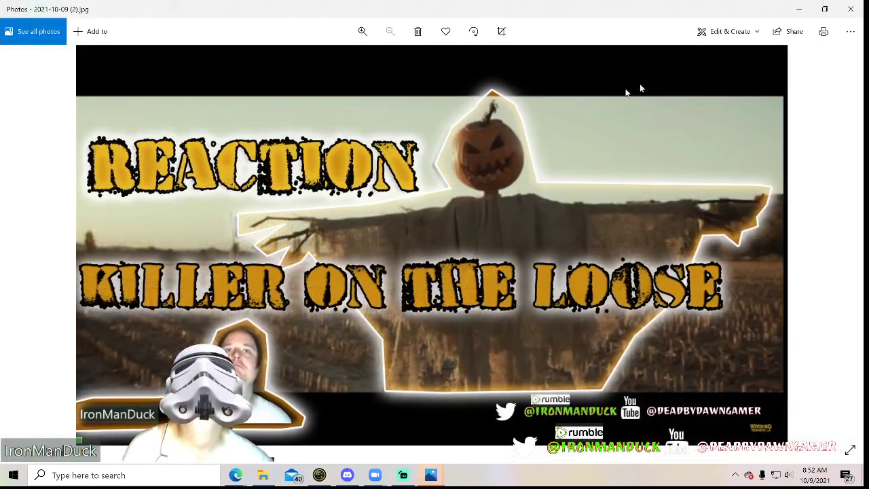
right_click(411, 174)
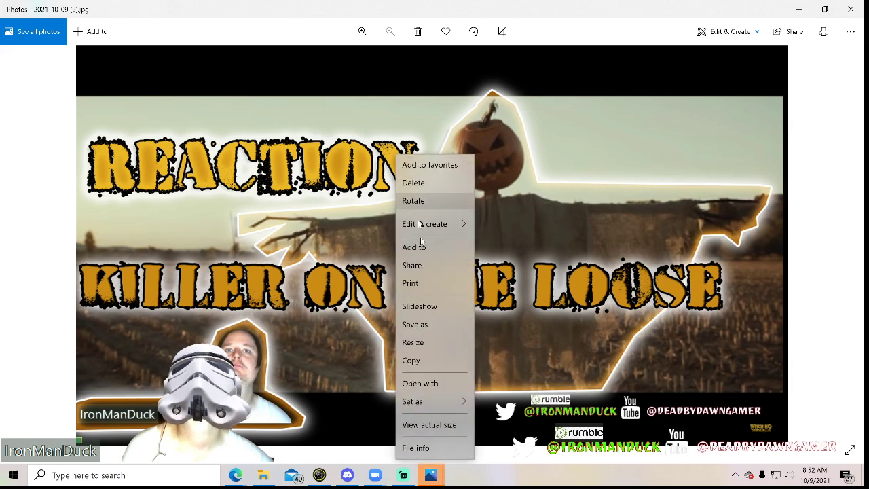
click(429, 330)
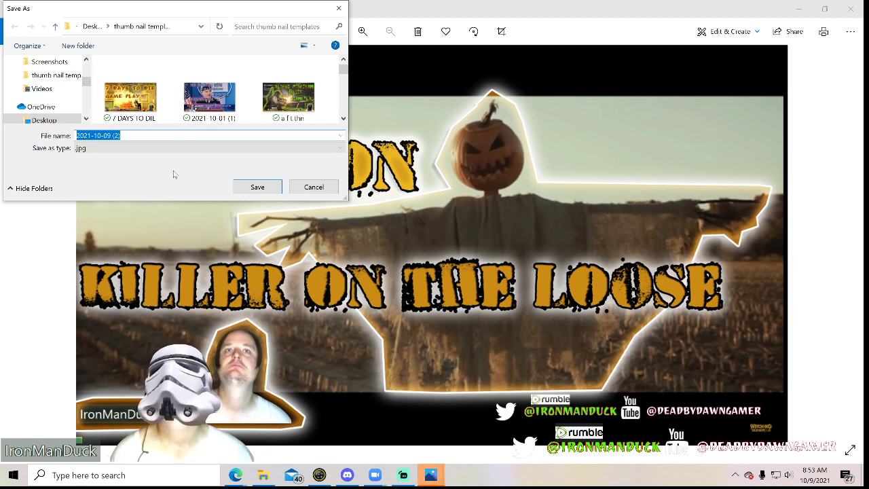
text(rea)
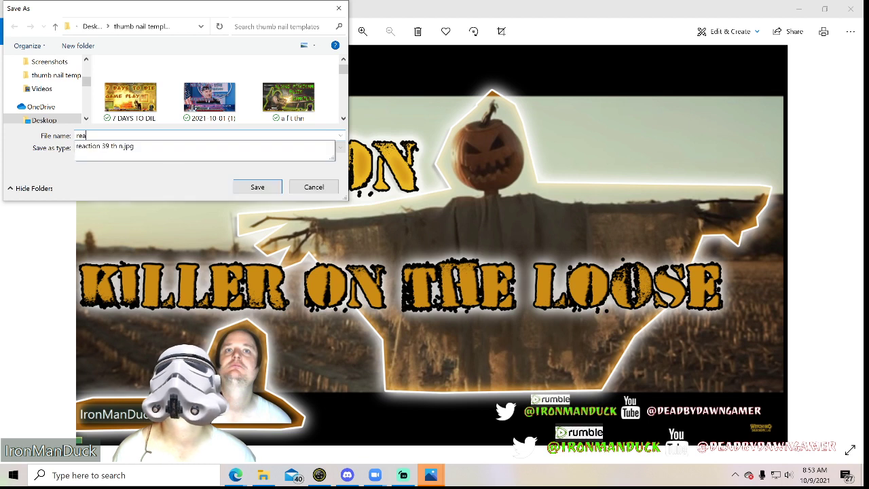
text(ction)
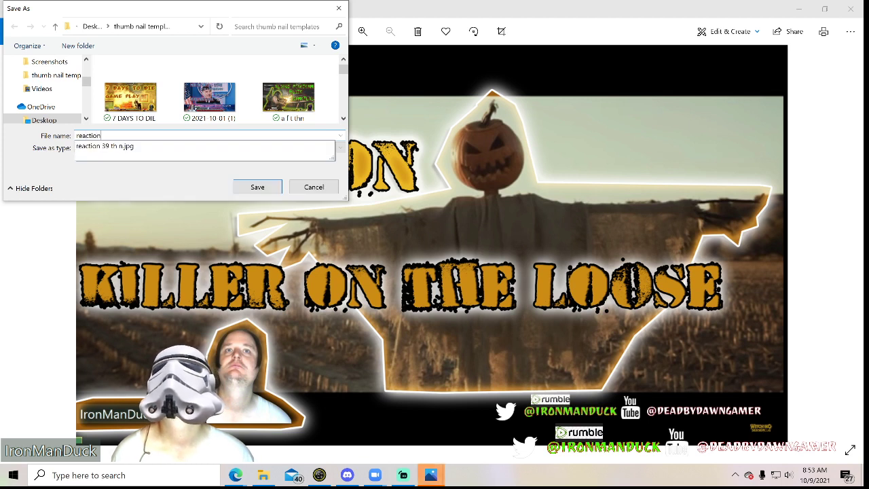
text( k o l th n)
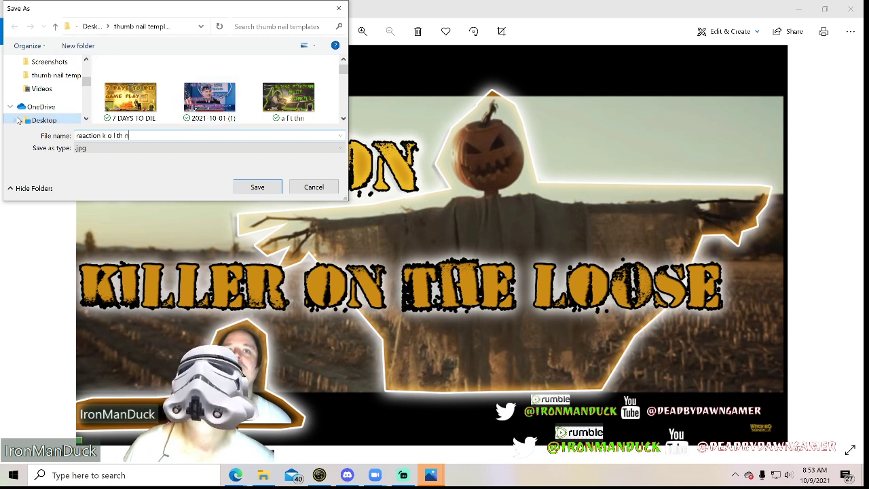
scroll(48, 89, down, 1)
scroll(163, 87, down, 1)
scroll(165, 92, up, 1)
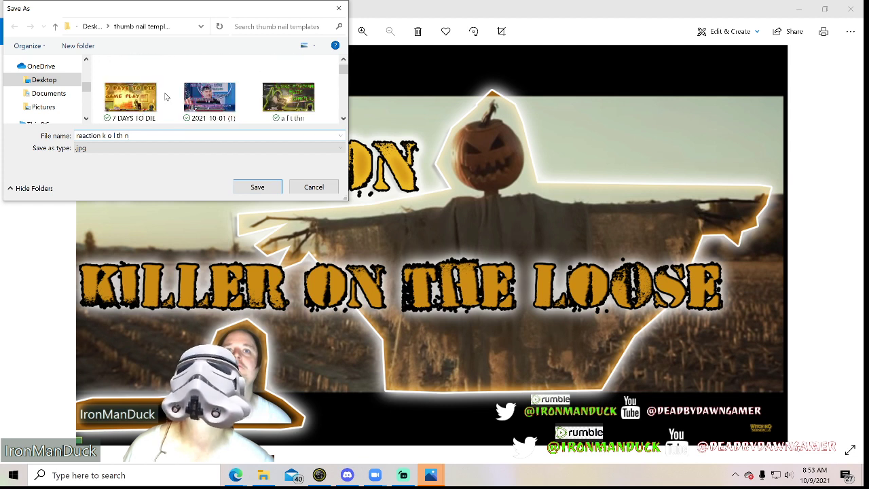
click(270, 193)
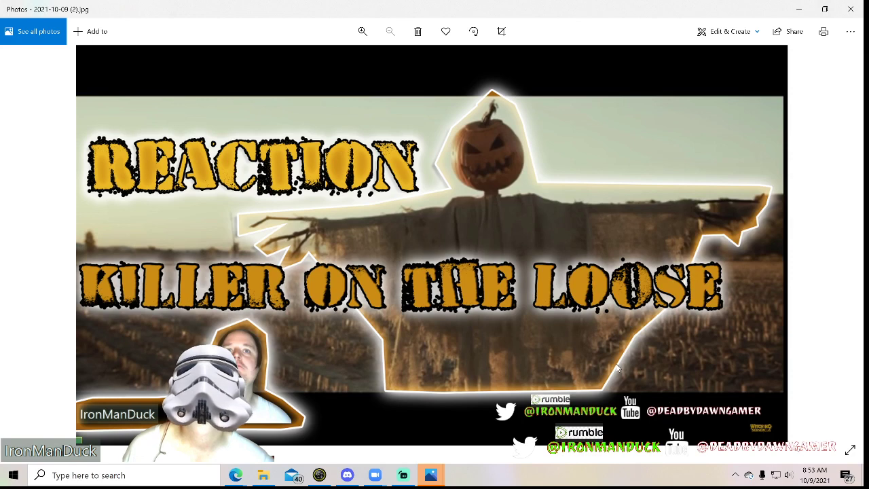
Switch to Snap Camera, apply the black-and-white grinning-face lens from the favorites, and return to the thumbnail document
key(alt+Tab)
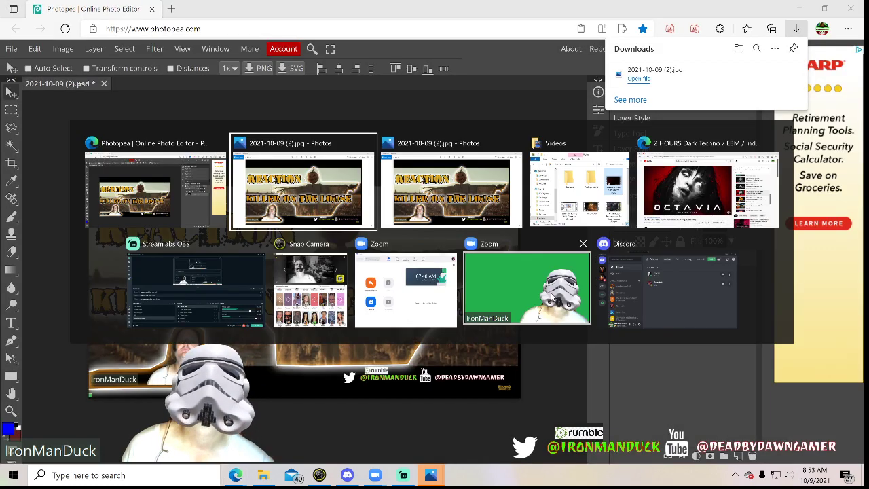
key(alt+Tab)
click(551, 292)
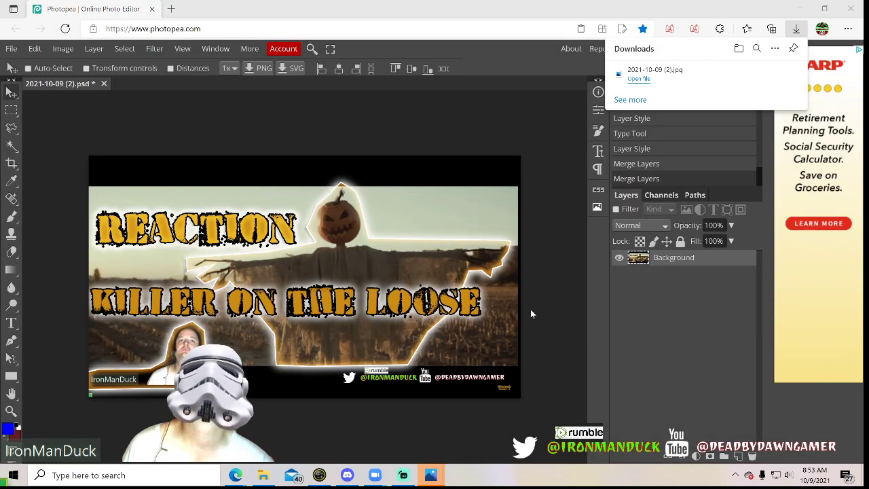
key(alt+Tab)
key(alt+Tab)
key(alt+Tab)
key(alt+Tab)
key(alt+Tab)
key(alt+Tab)
key(alt+Tab)
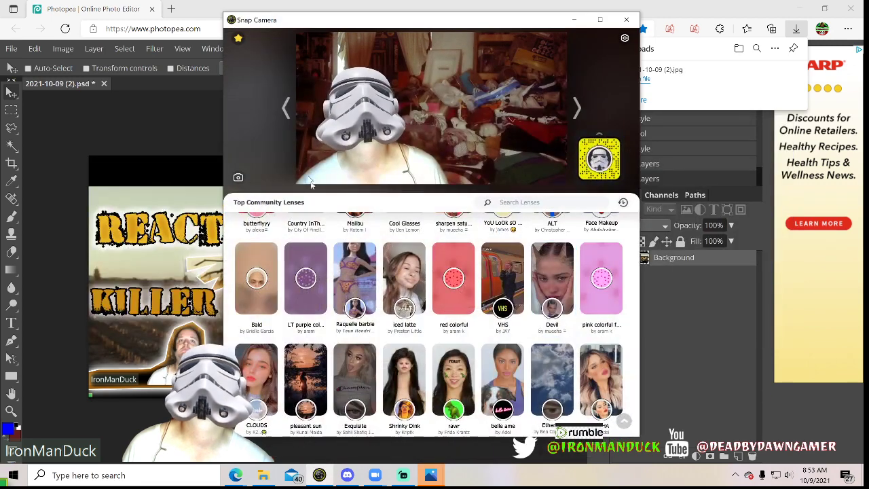
click(238, 38)
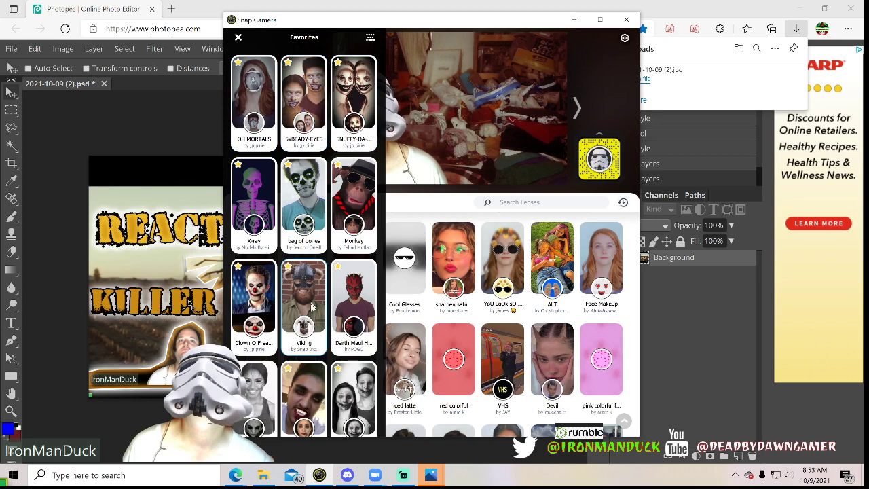
click(362, 405)
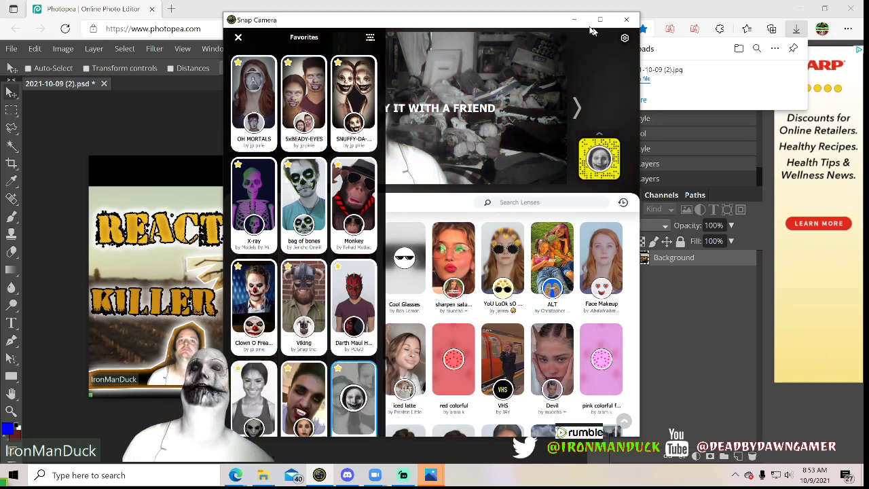
click(574, 19)
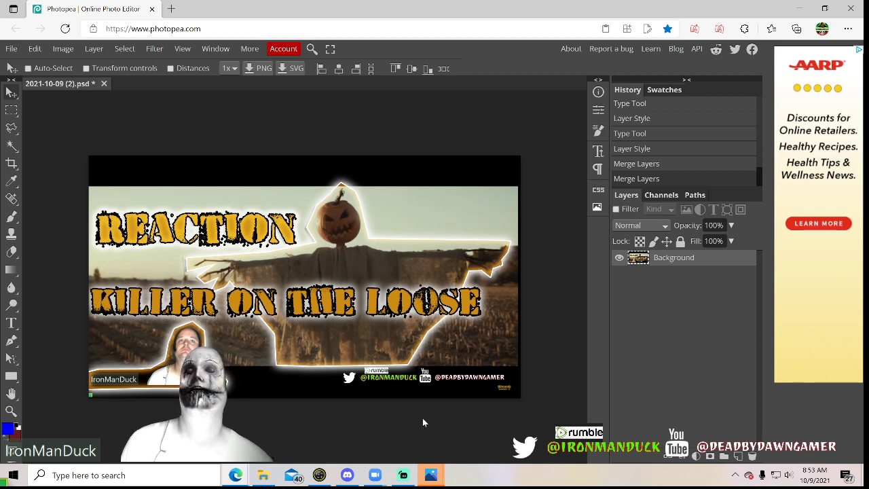
Switch from the thumbnail document to Streamlabs OBS
key(alt+Tab)
key(alt+Tab)
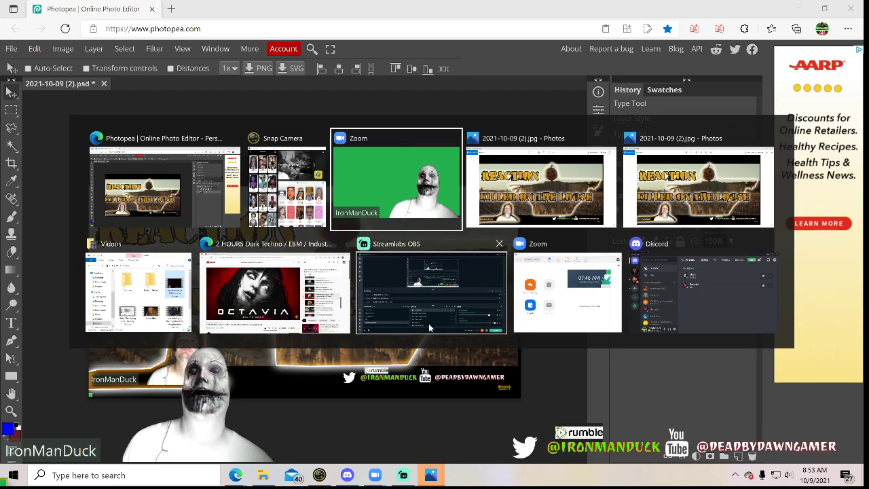
key(alt+Tab)
key(alt+Tab)
key(alt+Tab)
key(alt+Tab)
key(alt+Tab)
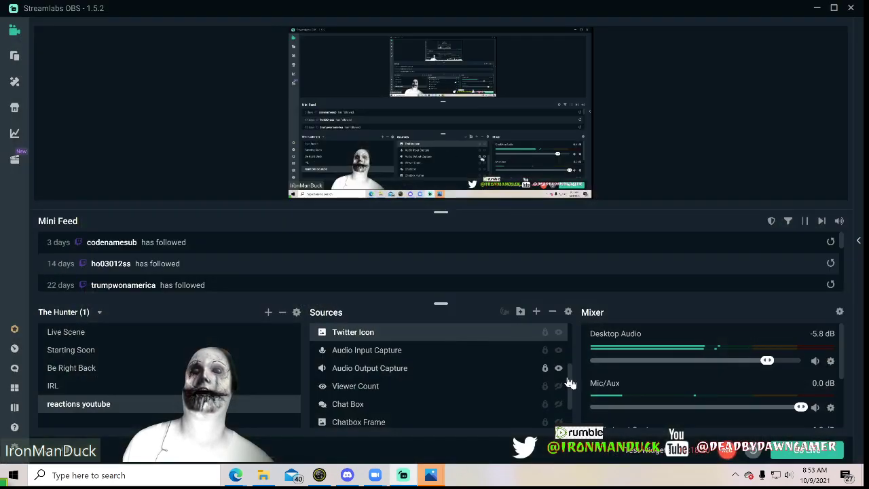